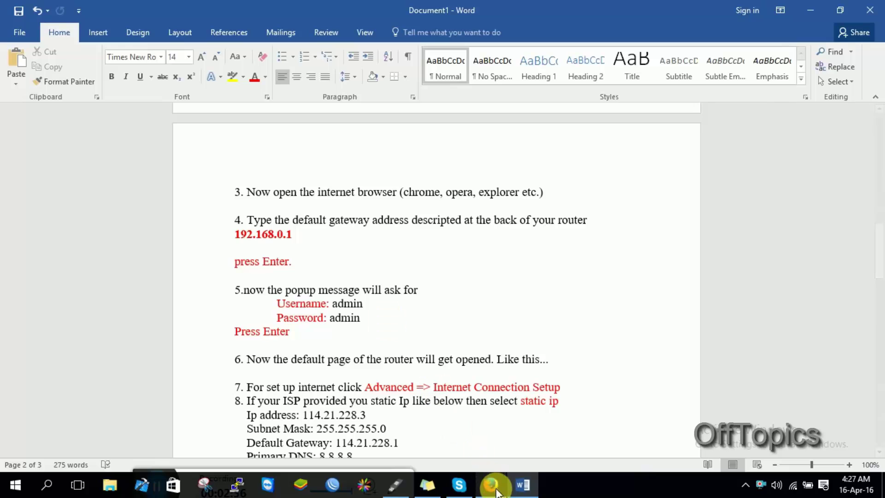
Switch to Firefox, load the router page at 192.168.0.1 and place the cursor in the login password field
left_click(491, 484)
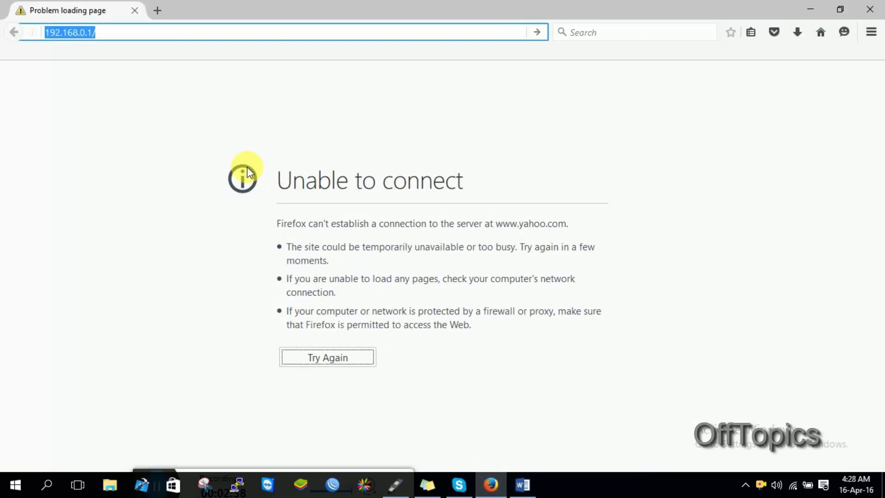
key("Return")
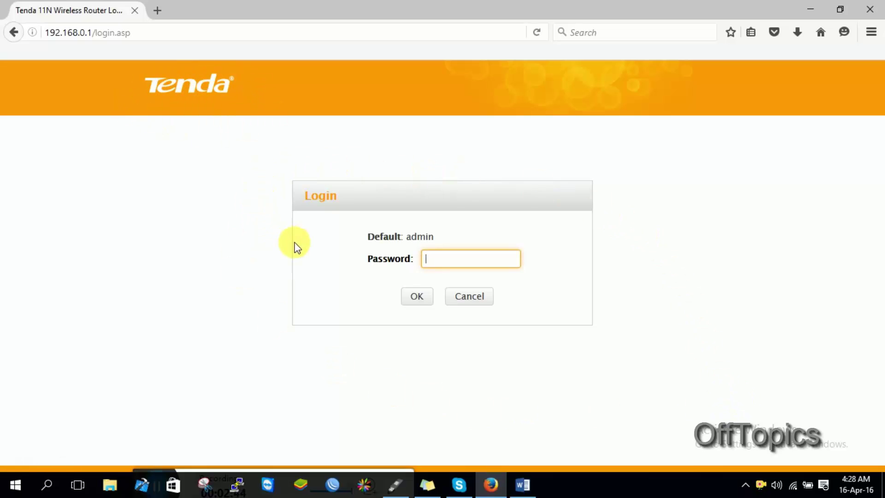
left_click_drag(376, 239, 464, 239)
left_click(459, 245)
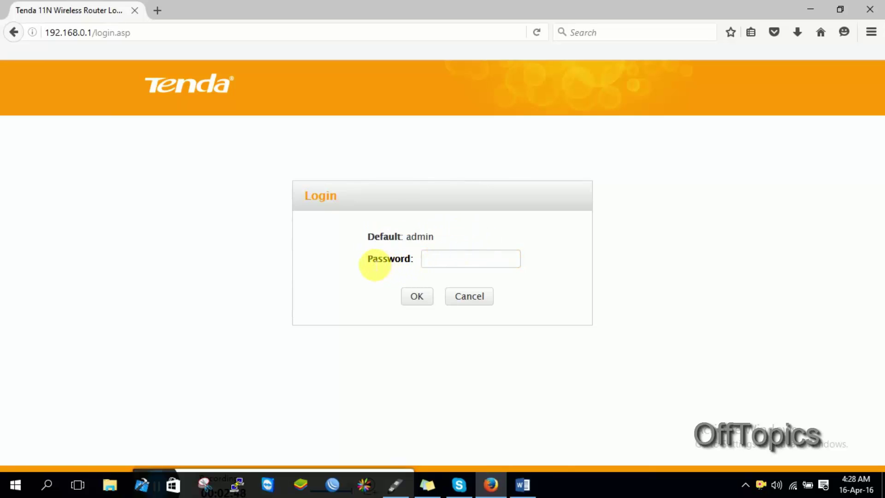
left_click_drag(375, 263, 450, 262)
left_click(486, 259)
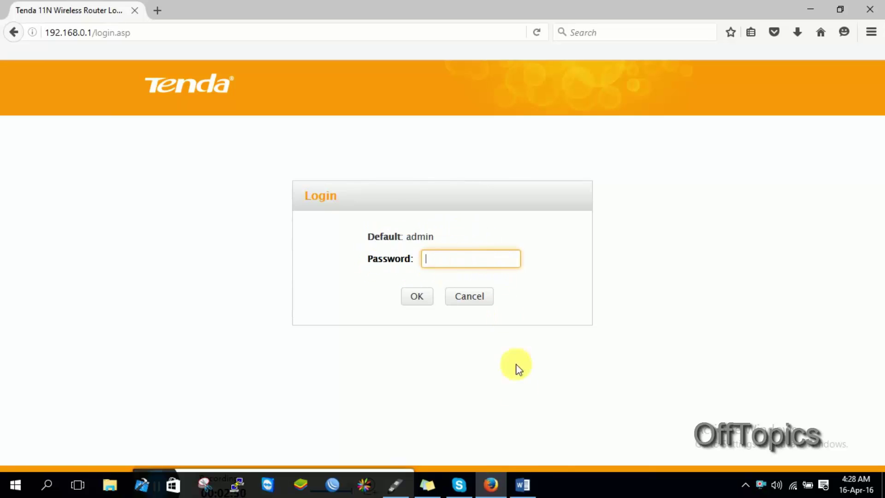
Switch to the Word notes and review the default router login credentials in instruction 5
left_click(522, 485)
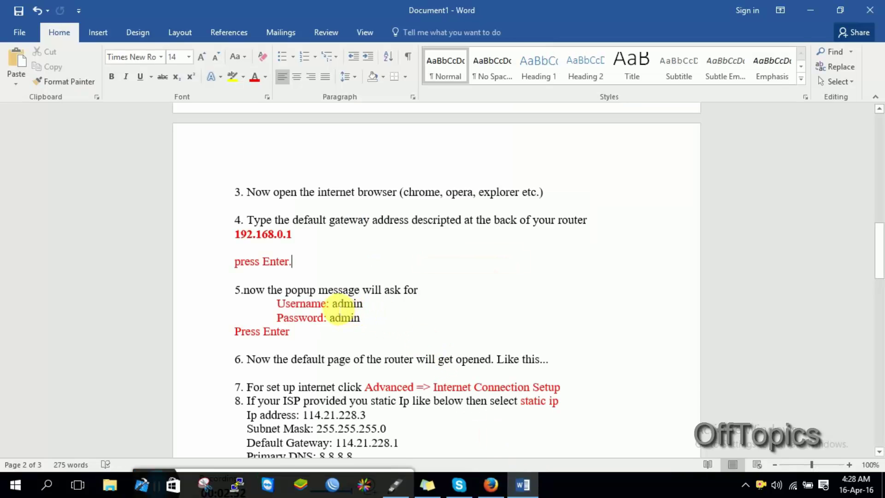
left_click_drag(333, 305, 366, 322)
left_click(360, 318)
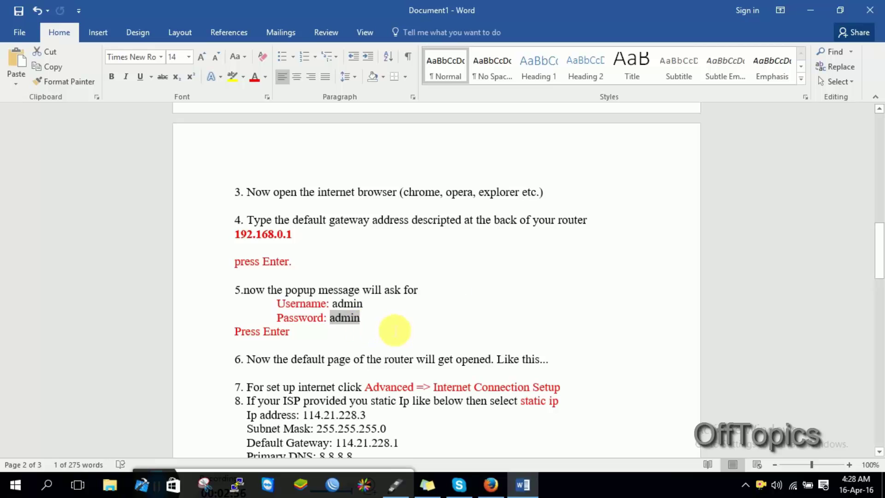
left_click(395, 332)
Switch to Firefox, log in to the router with the login password and dismiss the offer to remember it
left_click(491, 485)
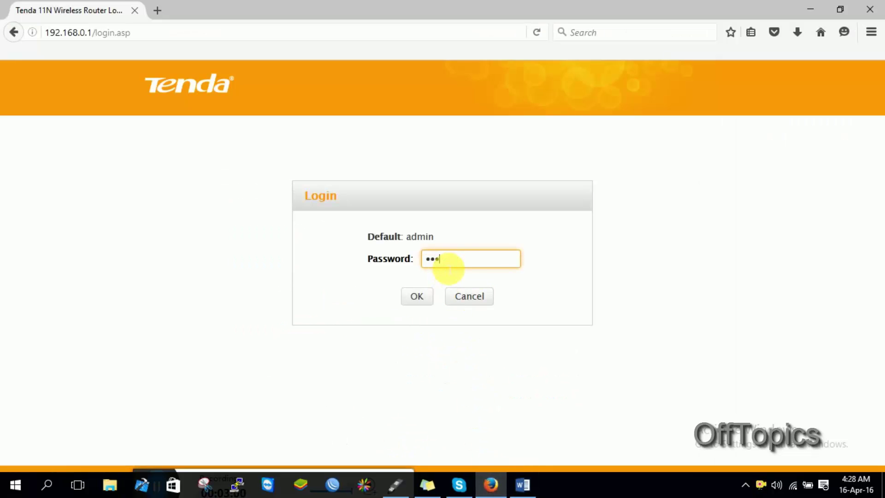
left_click(424, 299)
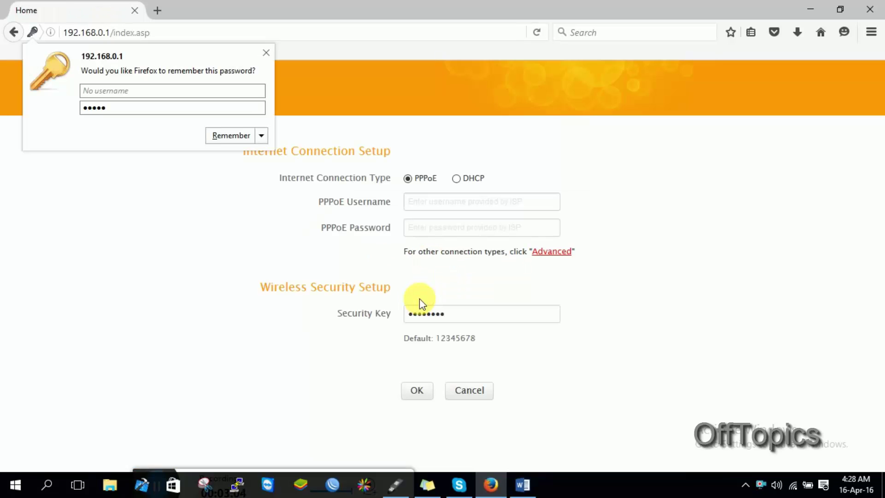
left_click(267, 53)
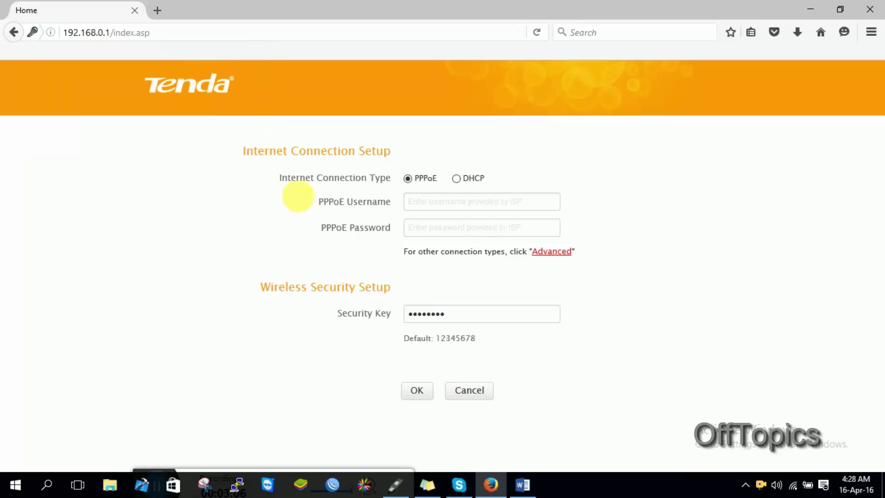
Switch to the Word notes and review instruction 7 on where to set up the internet connection
left_click(521, 490)
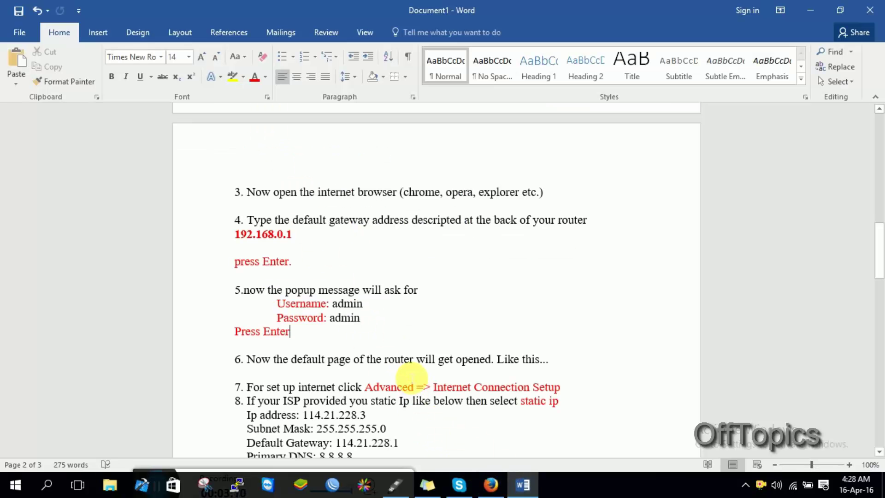
scroll(417, 380, "down", 3)
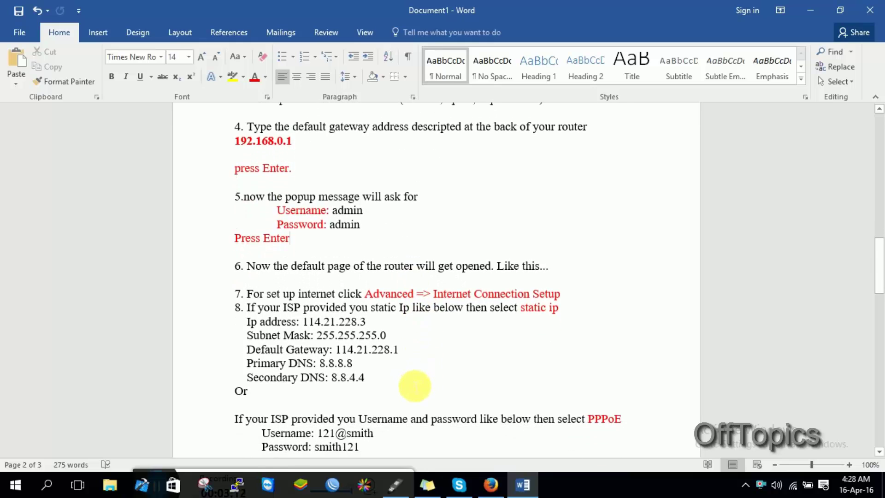
left_click_drag(261, 294, 559, 299)
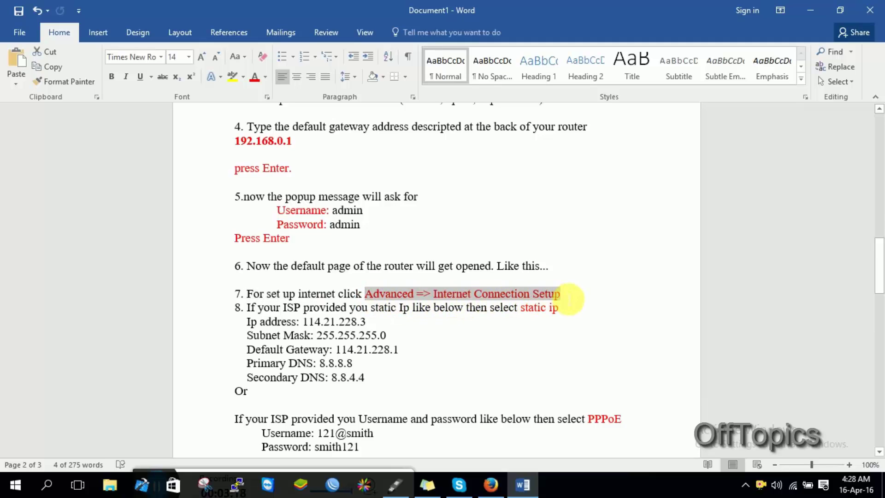
left_click(581, 300)
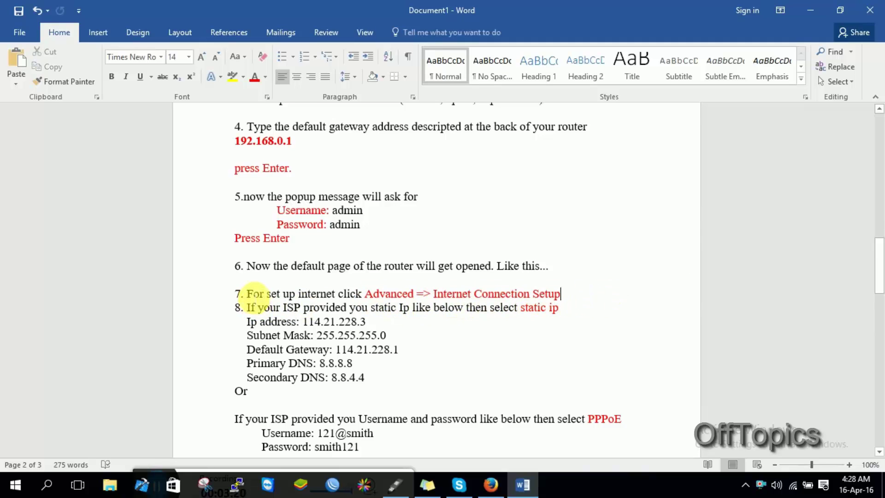
left_click_drag(248, 294, 561, 298)
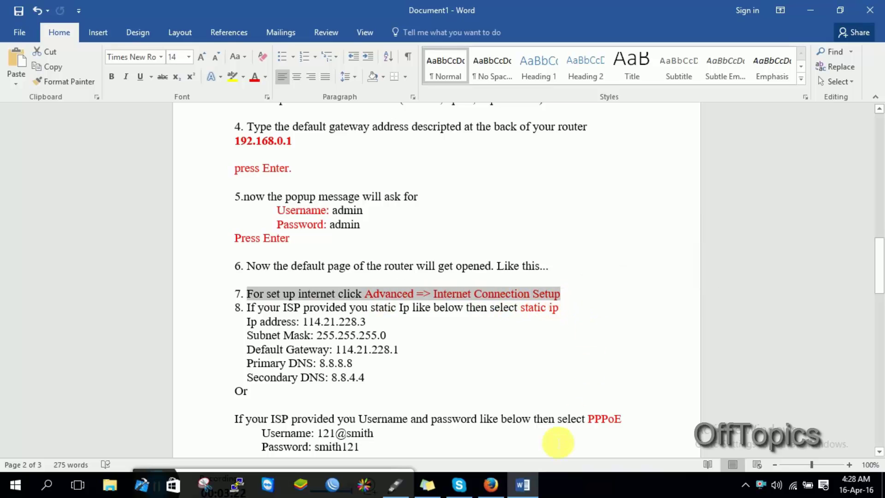
Switch to Firefox and open the router's advanced Internet Connection Setup page
left_click(491, 484)
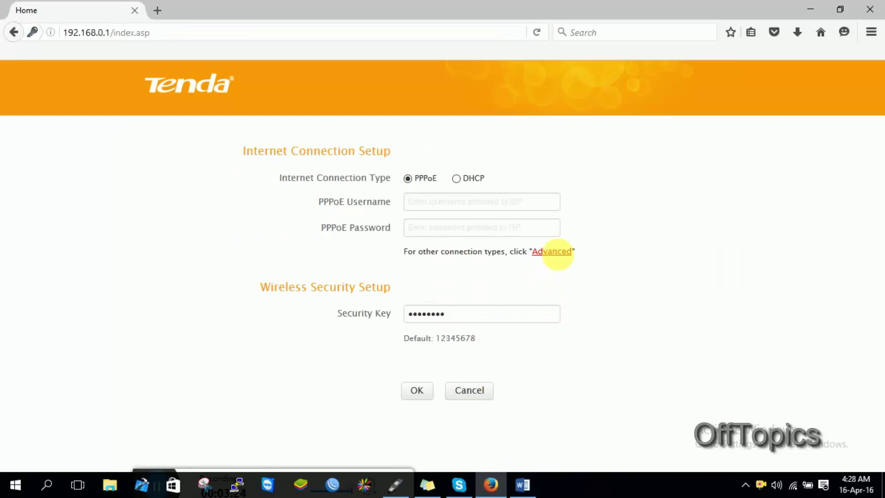
left_click(560, 255)
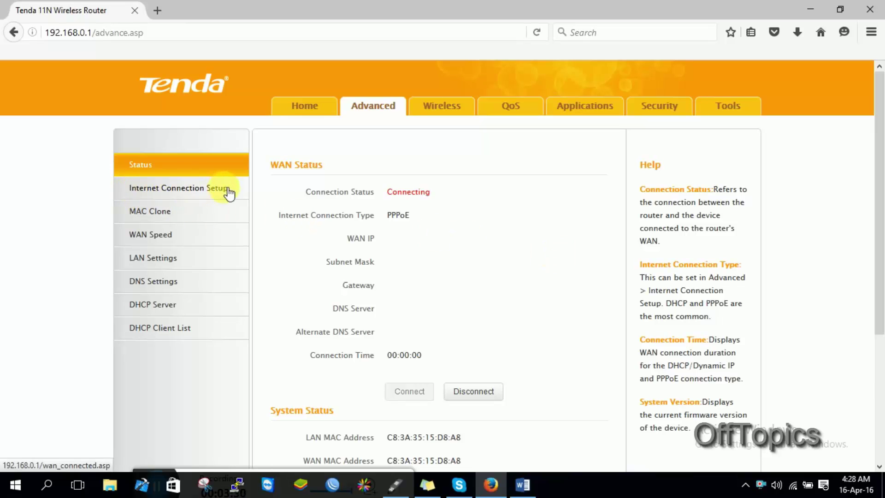
left_click(177, 189)
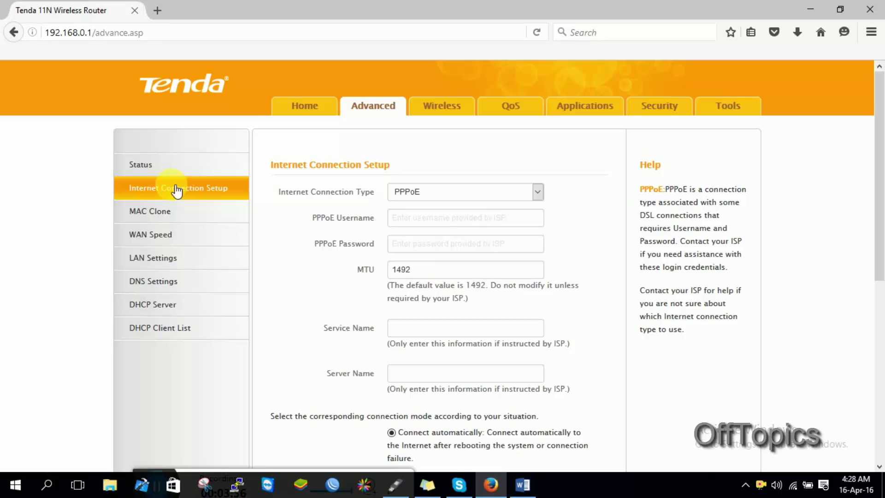
Switch to the Word notes and review instruction 8, covering the static IP option and its address, mask, gateway and DNS values
left_click(522, 484)
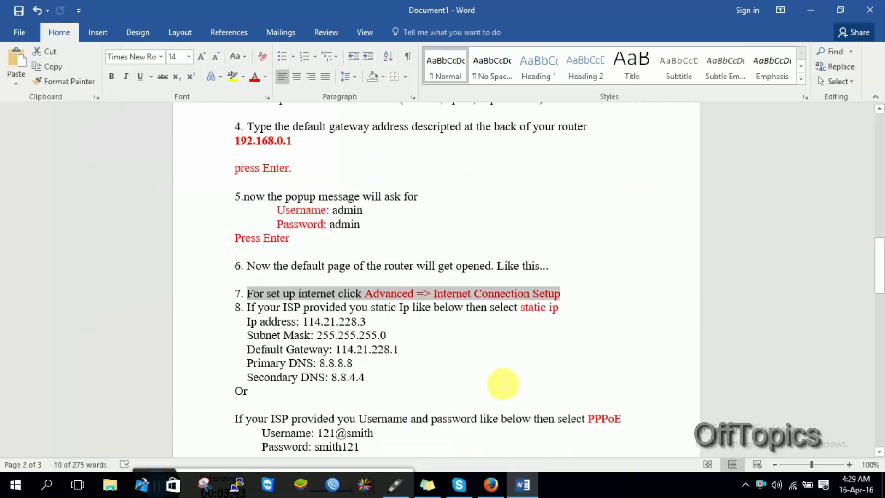
left_click(500, 369)
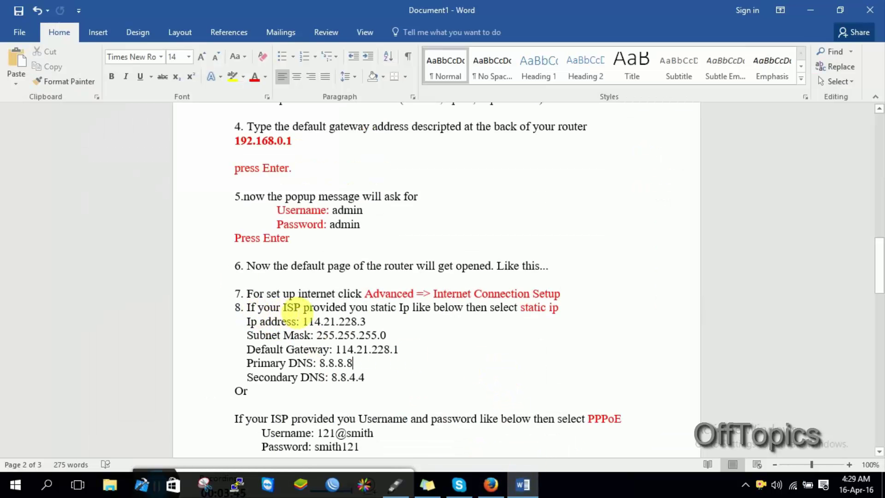
left_click_drag(249, 308, 519, 315)
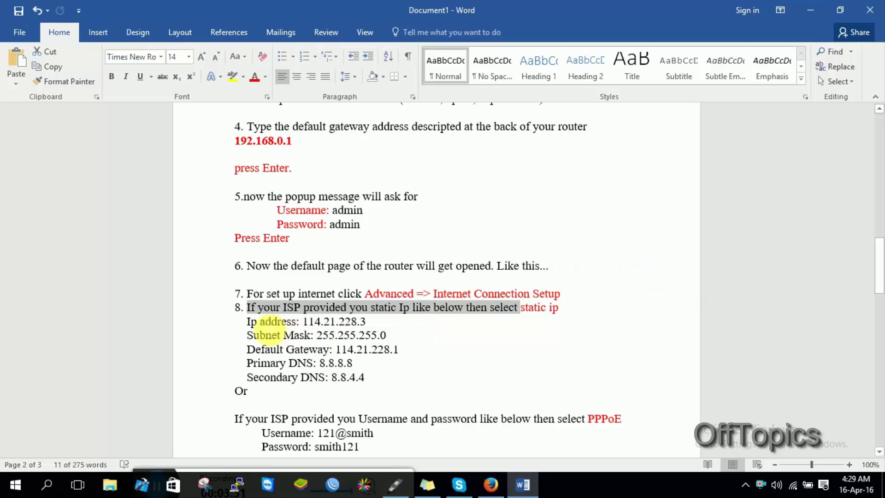
left_click_drag(249, 322, 357, 323)
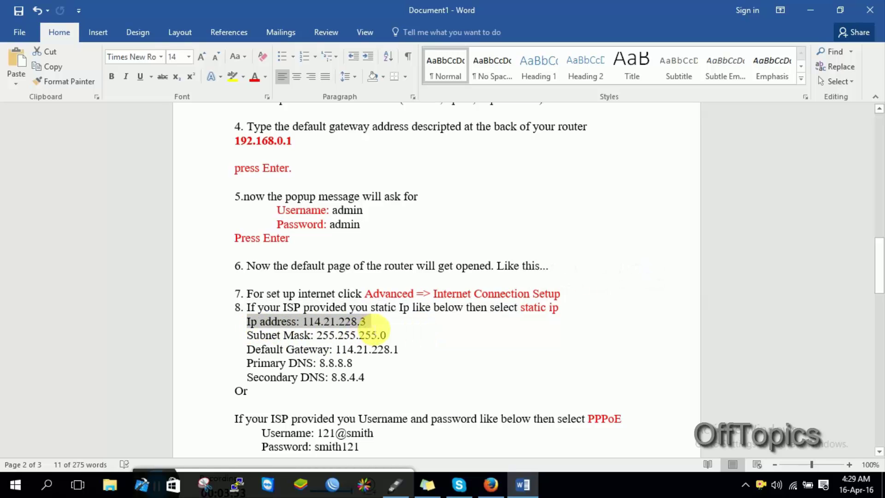
left_click_drag(247, 335, 389, 345)
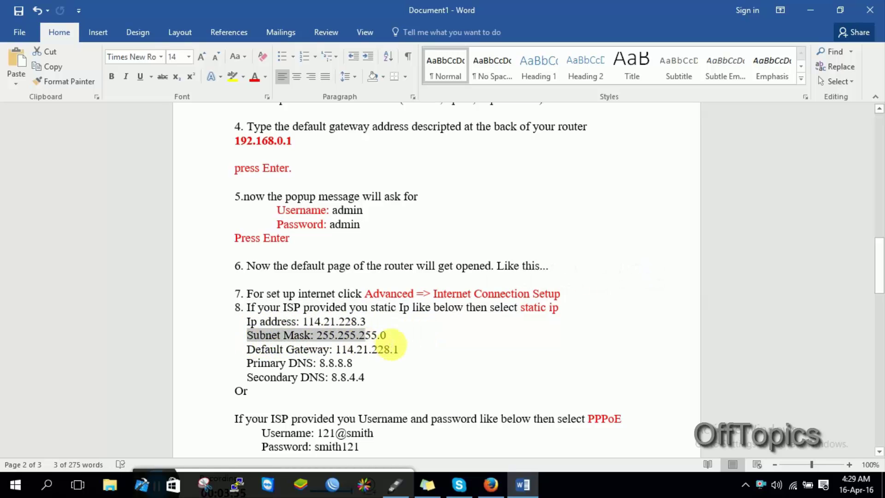
left_click_drag(248, 354, 393, 354)
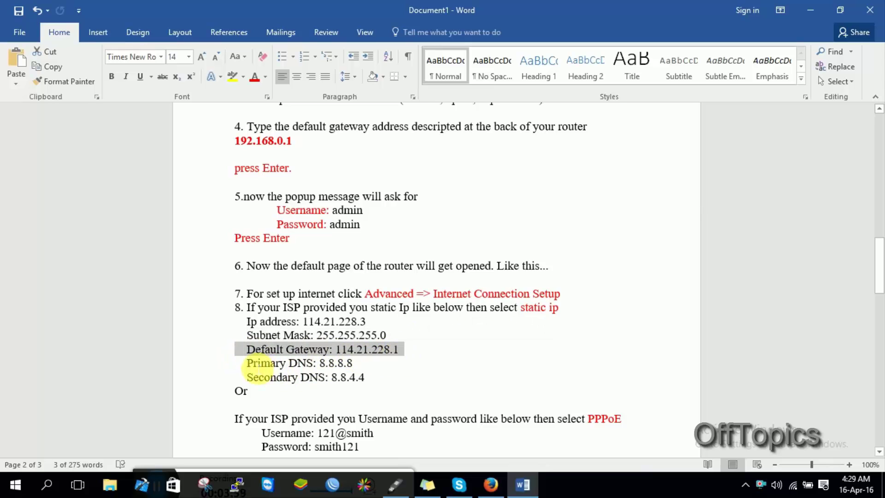
left_click_drag(253, 367, 344, 363)
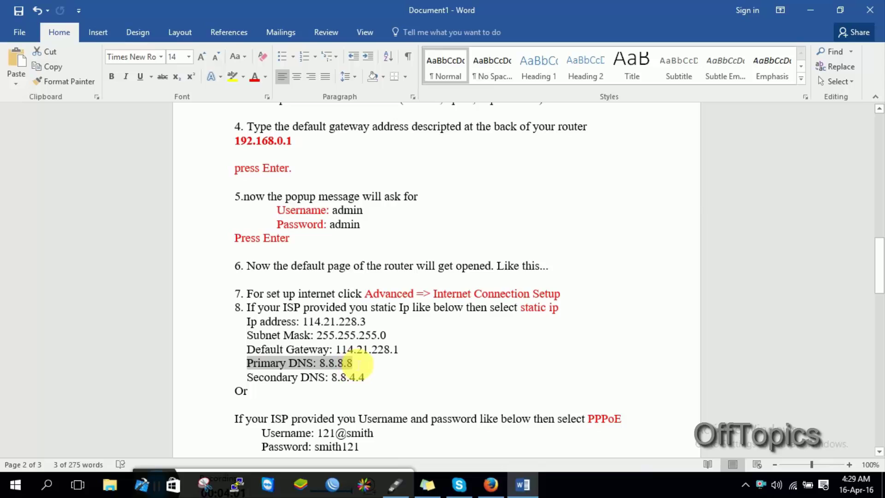
left_click_drag(252, 383, 389, 385)
left_click(401, 371)
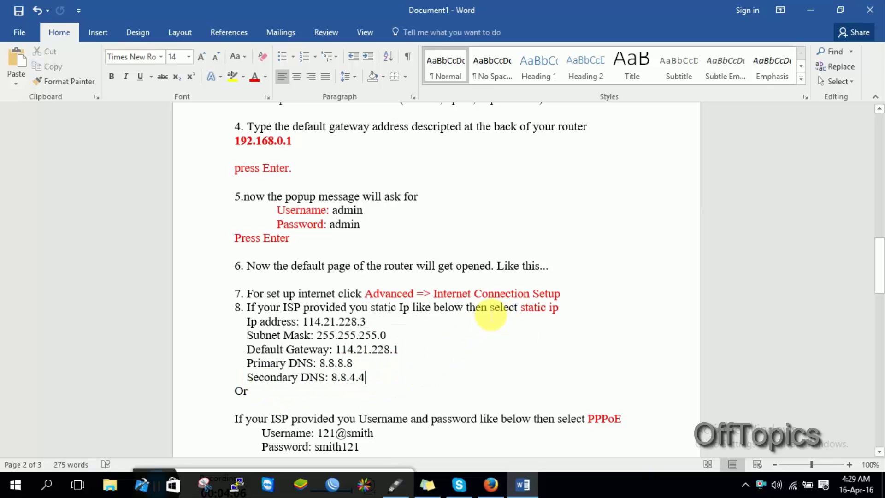
left_click_drag(494, 312, 561, 314)
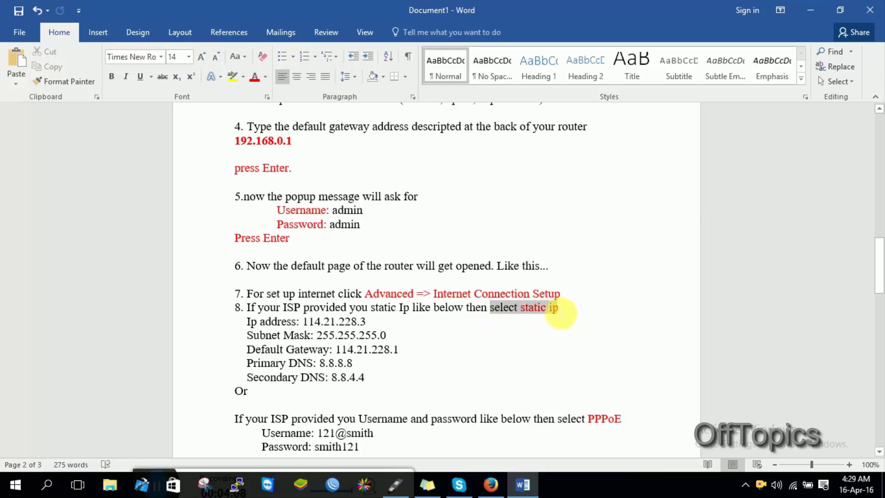
Switch to Firefox and set the Internet Connection Type to Static IP
left_click(491, 485)
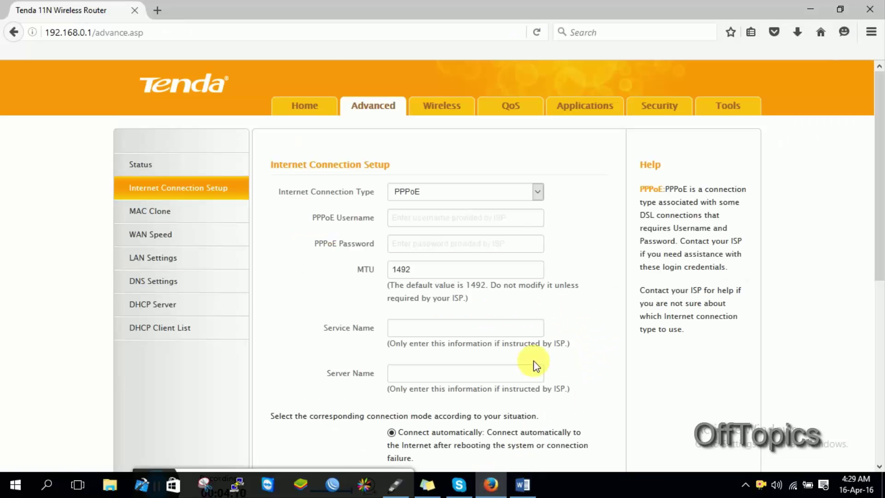
left_click(538, 192)
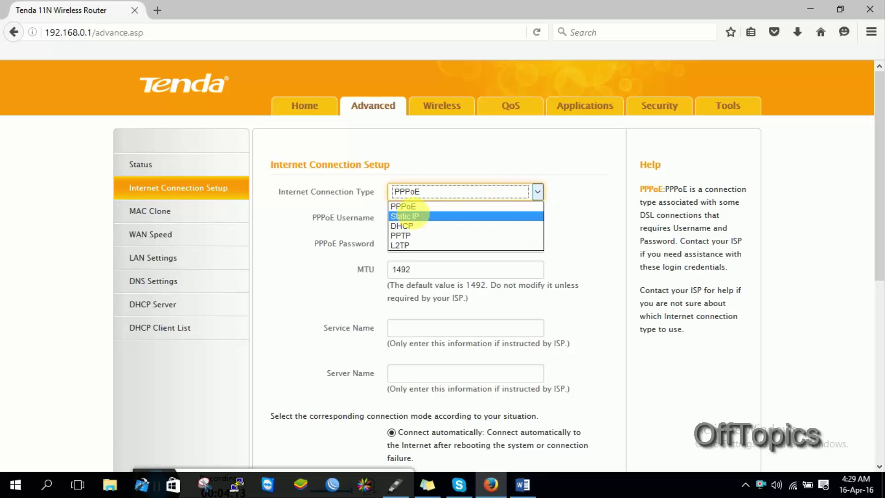
left_click(406, 216)
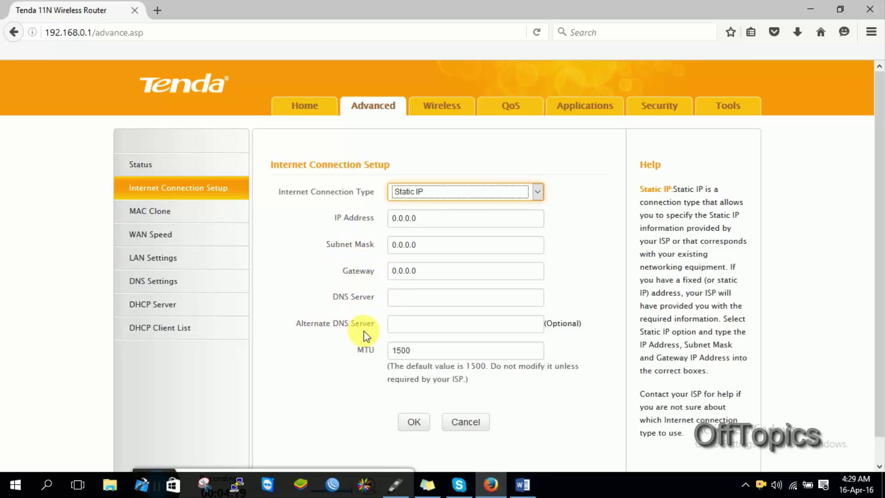
Replace the router's IP Address value with 114.21.228.3, copied from the Word notes
left_click(435, 219)
left_click_drag(435, 219, 383, 220)
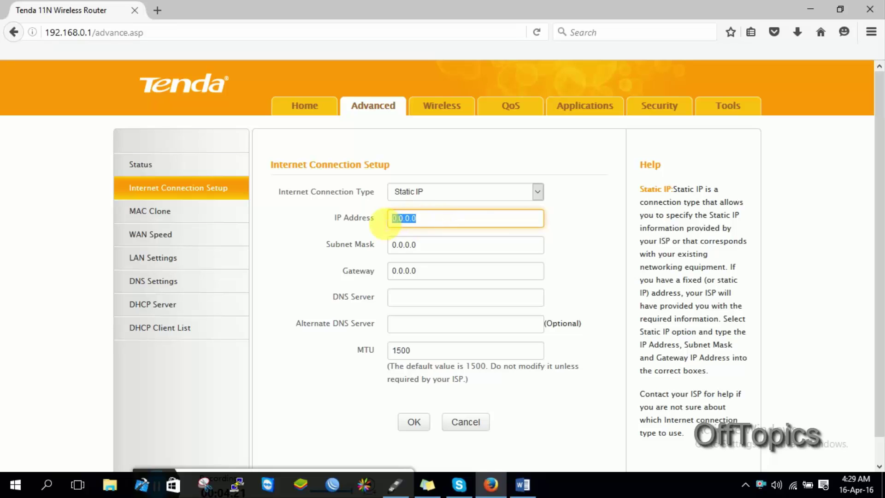
left_click(515, 488)
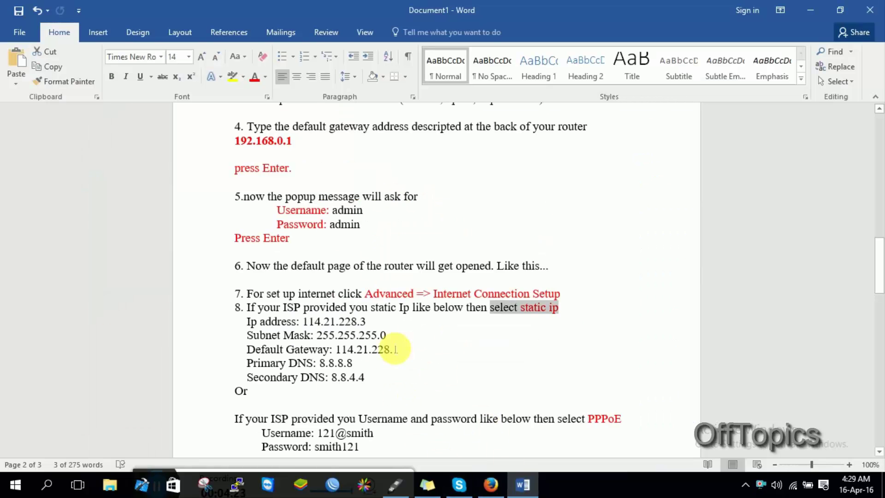
left_click_drag(303, 322, 372, 323)
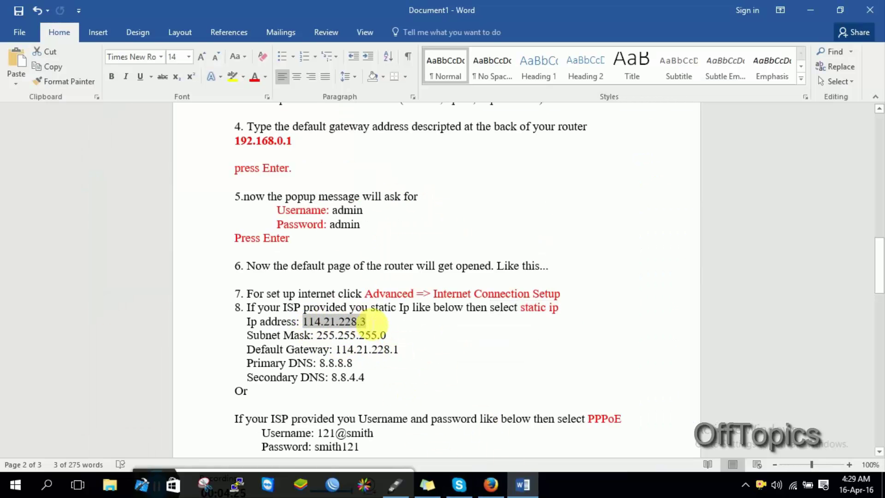
left_click(491, 484)
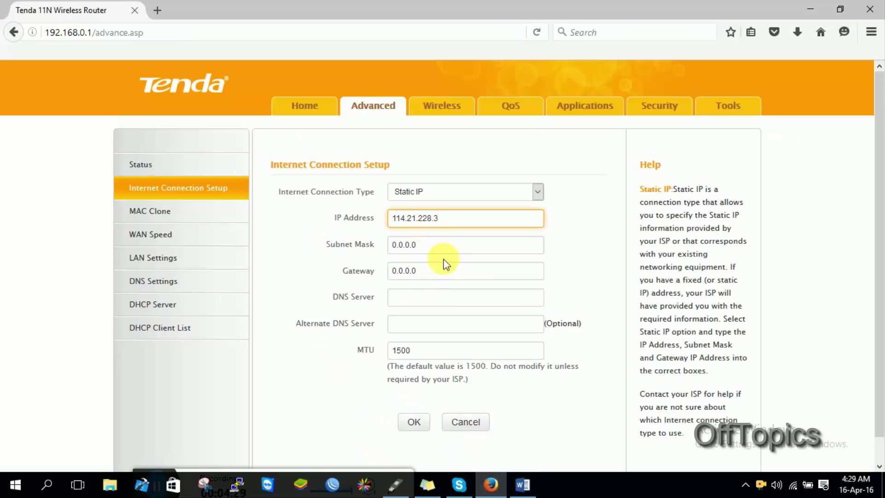
Replace the router's Subnet Mask value with 255.255.255.0, copied from the Word notes
left_click_drag(420, 244, 392, 245)
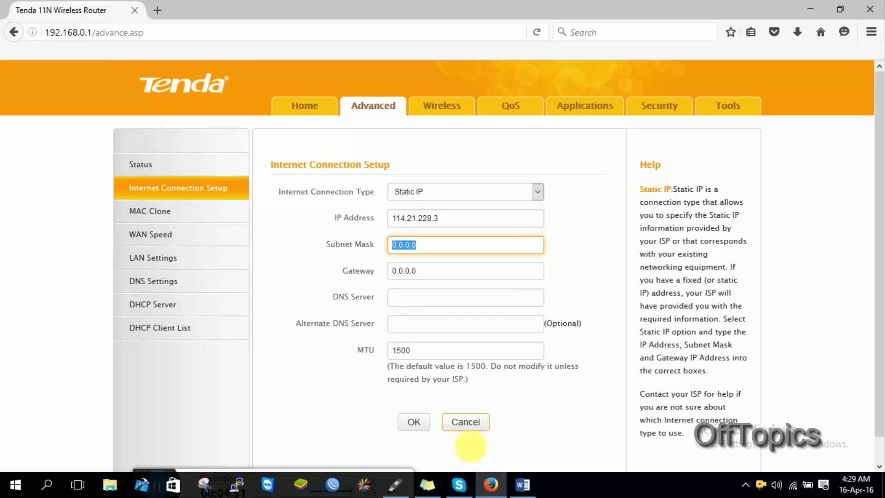
left_click(522, 484)
left_click_drag(316, 335, 386, 337)
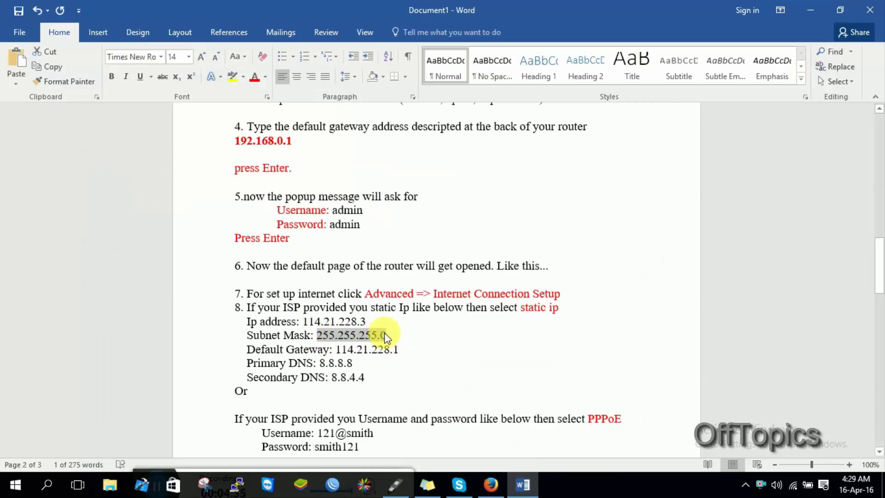
left_click(491, 484)
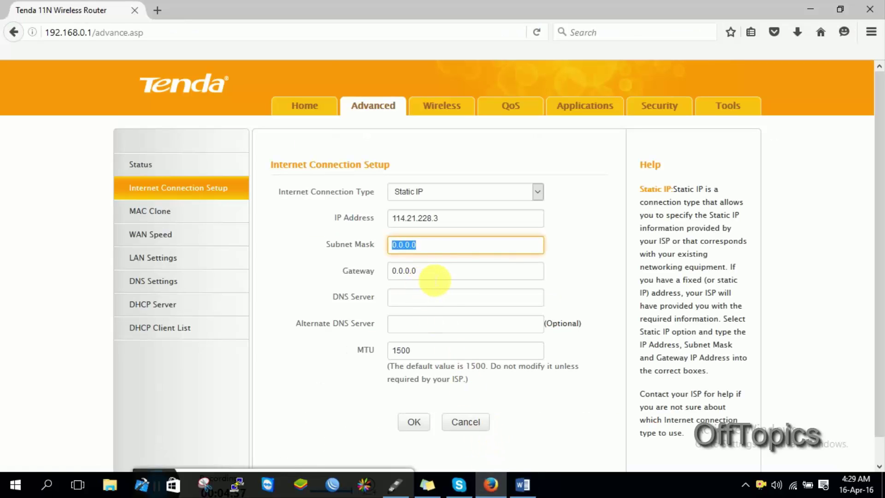
key("Tab")
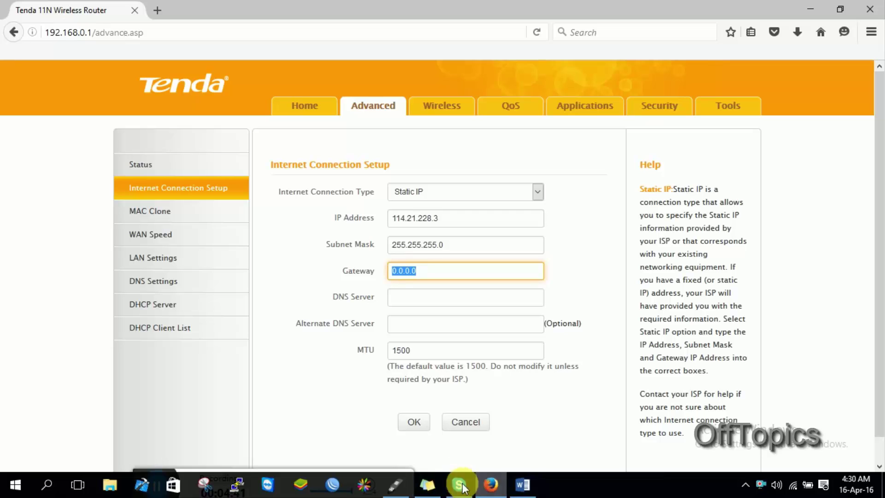
Copy the default gateway 114.21.228.1 from the Word notes into the router's Gateway setting in Firefox
left_click(520, 484)
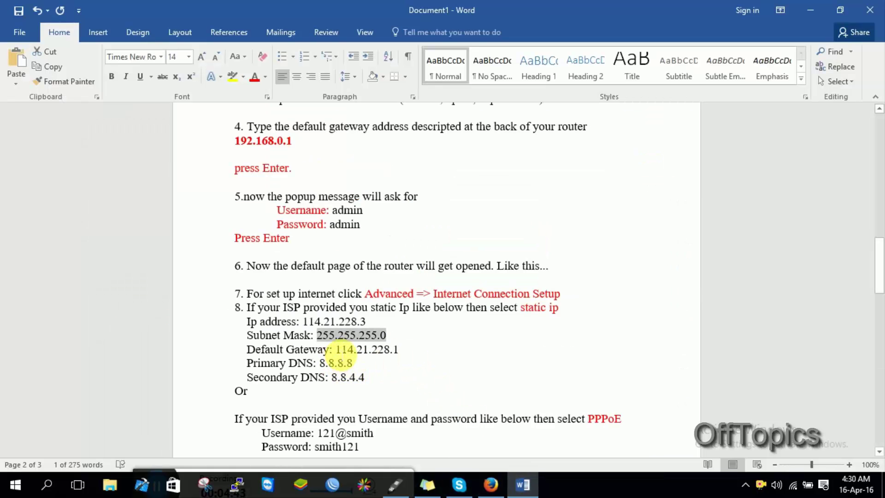
left_click_drag(336, 350, 393, 351)
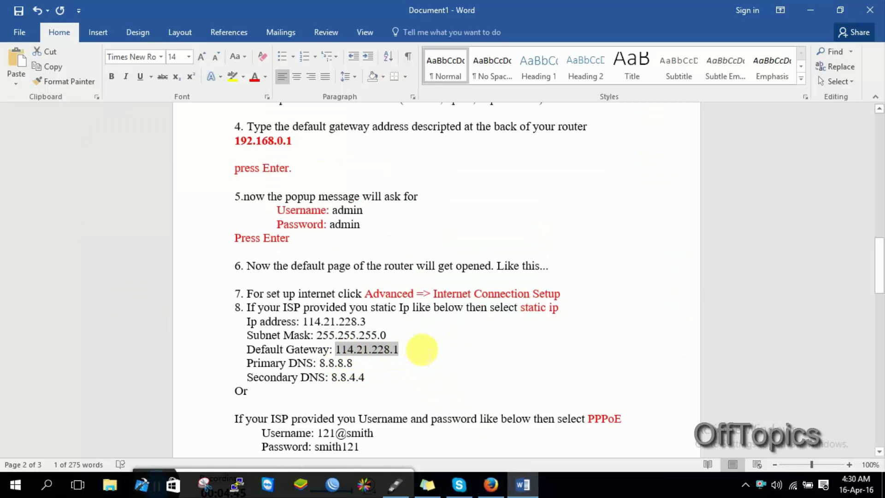
left_click(491, 484)
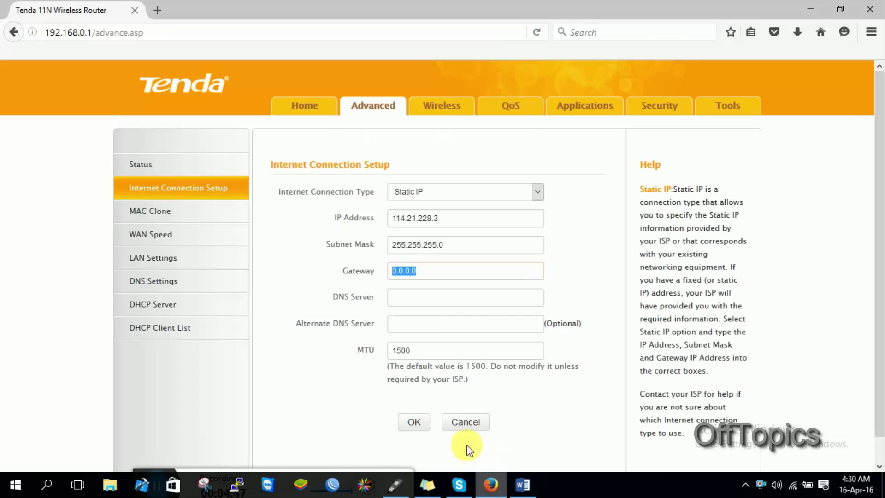
Fill in the router's DNS Server with the primary DNS 8.8.8.8, copied from the Word notes
left_click(421, 305)
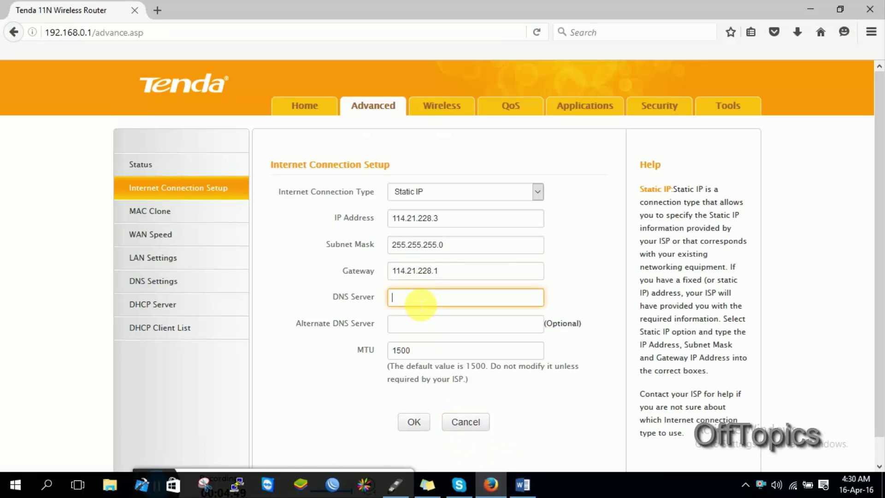
left_click(521, 485)
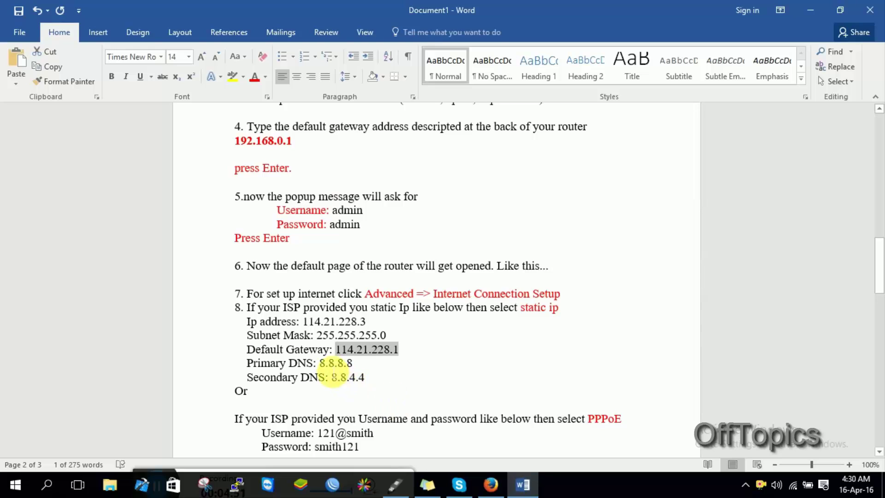
left_click_drag(323, 364, 353, 365)
key("ctrl+c")
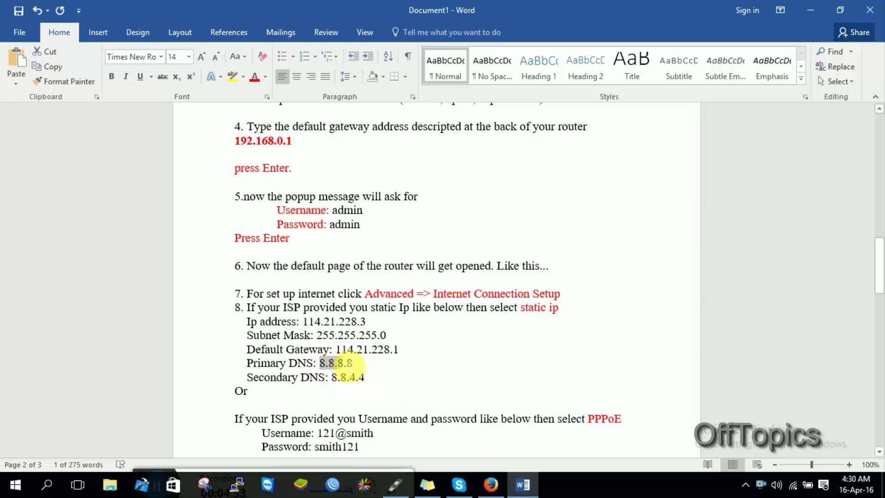
left_click(490, 485)
key("ctrl+v")
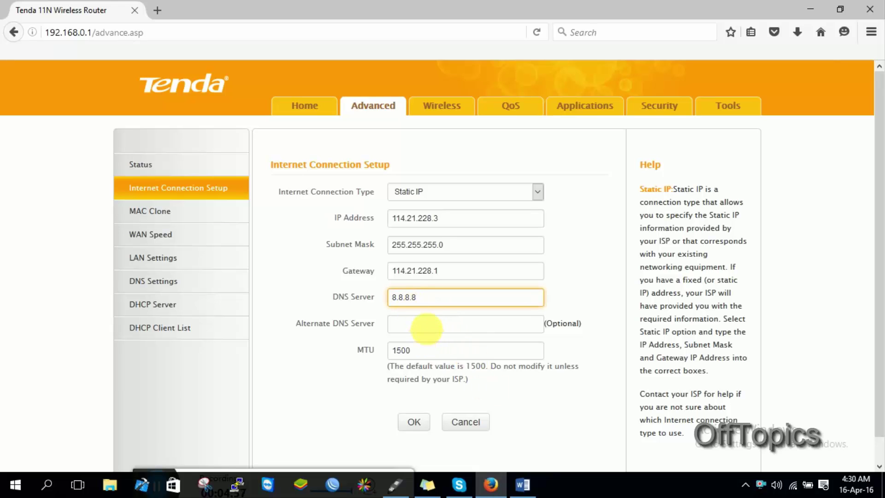
Fill in the router's Alternate DNS Server with the secondary DNS 8.8.4.4, copied from the Word notes
left_click(425, 325)
left_click(523, 485)
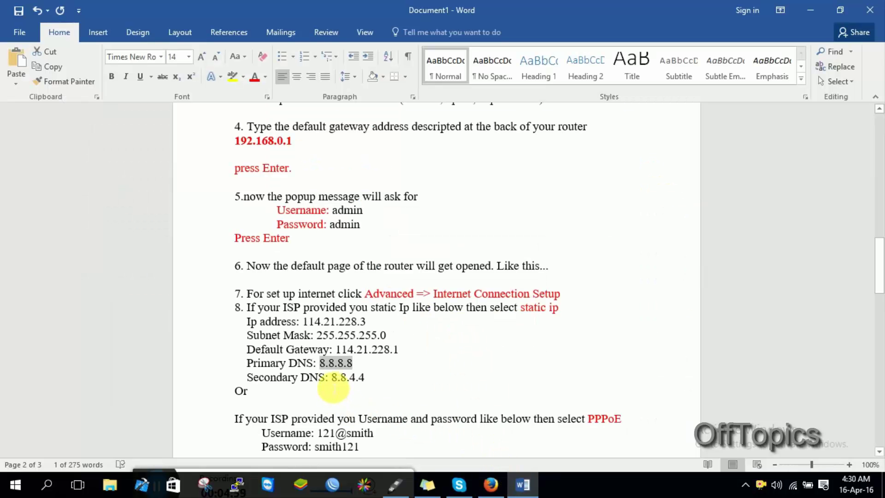
left_click_drag(332, 377, 354, 391)
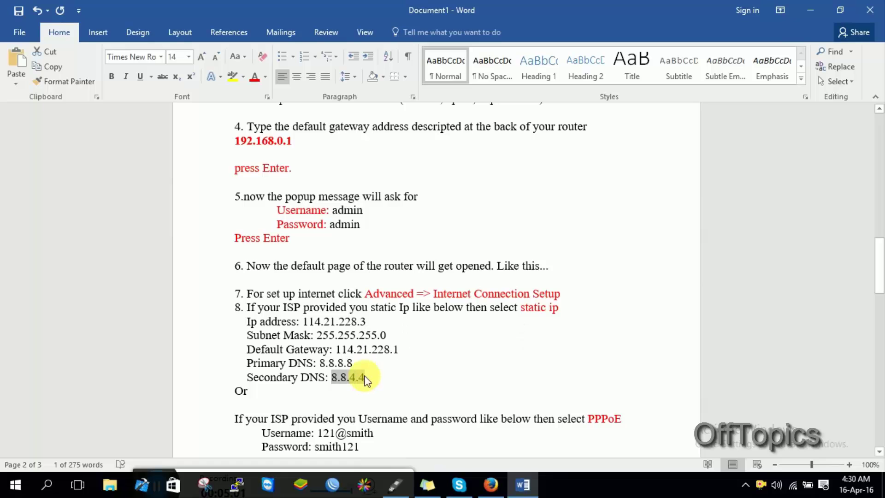
left_click(523, 485)
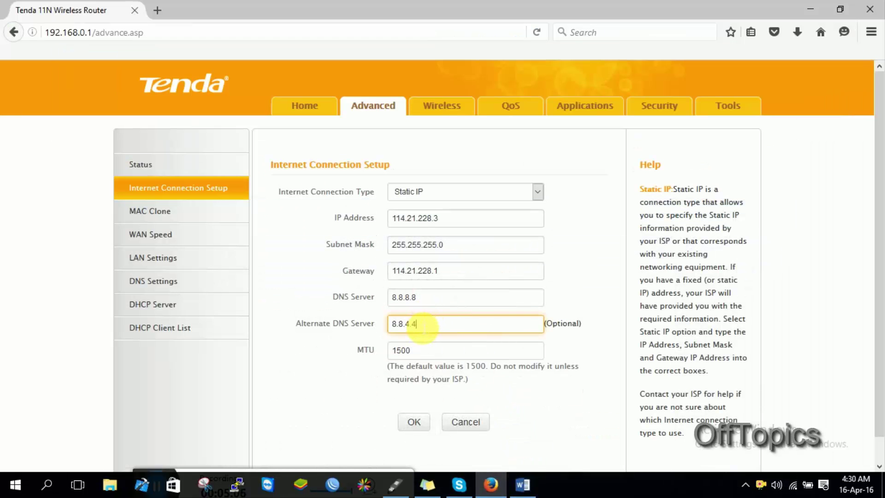
Save the static IP settings and reopen the Internet Connection Setup page to check the stored values
left_click(418, 422)
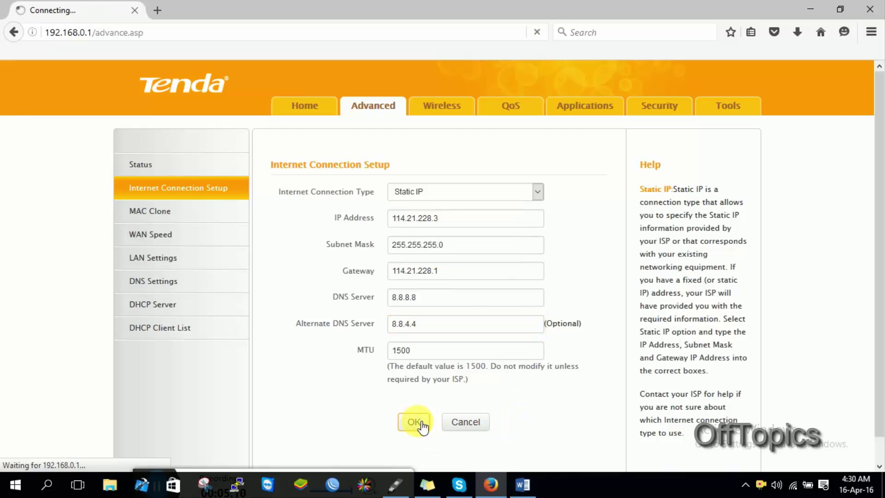
left_click(180, 196)
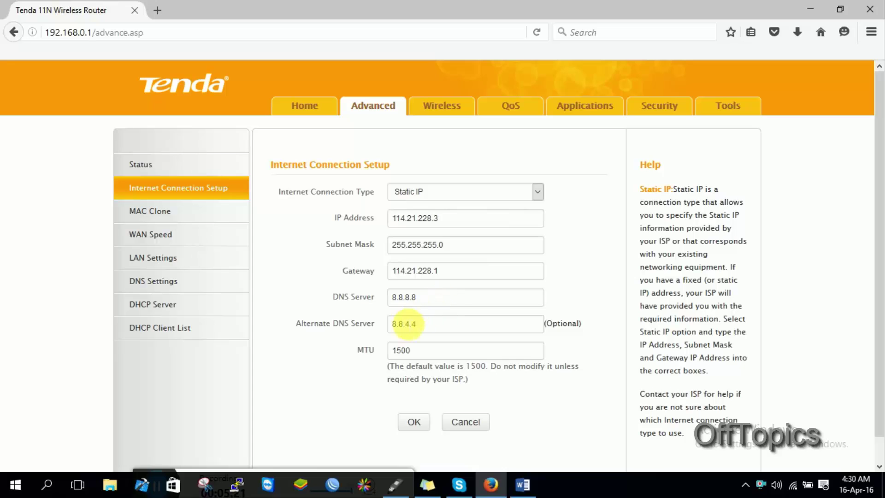
scroll(378, 392, "down", 1)
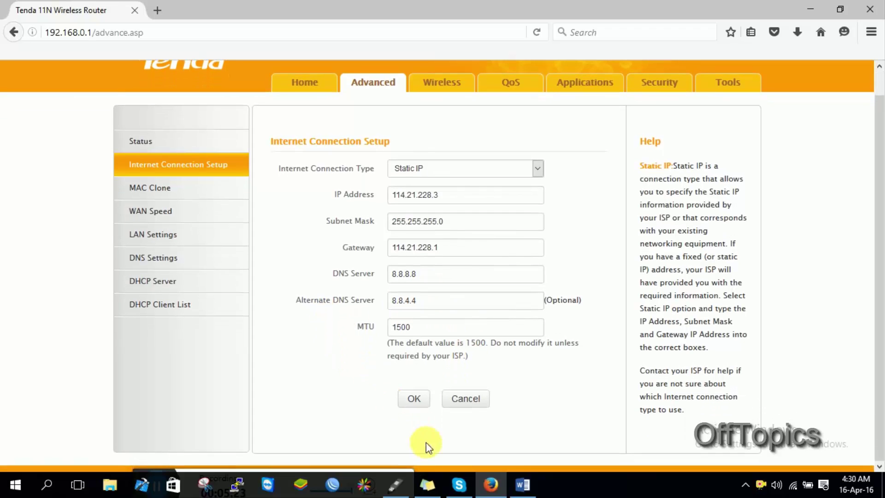
Switch to the Word notes and review the PPPoE alternative in instruction 8, including its username and password entries
left_click(522, 484)
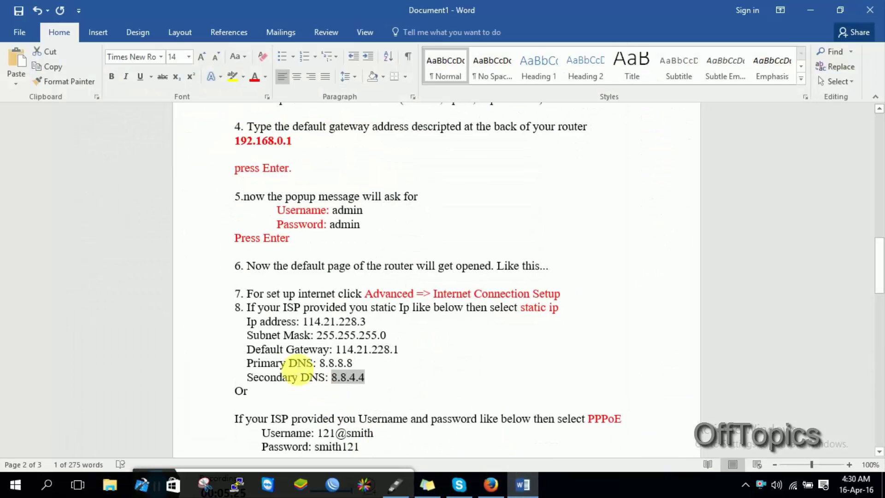
scroll(277, 365, "down", 3)
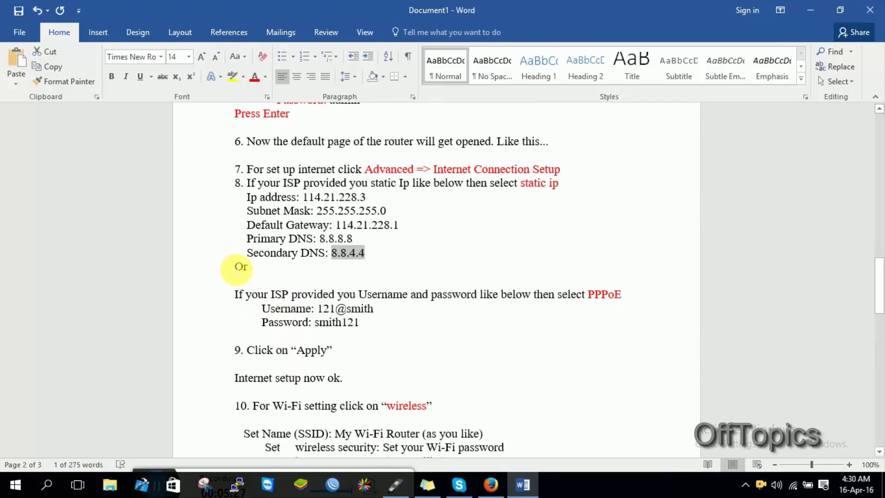
left_click(244, 267)
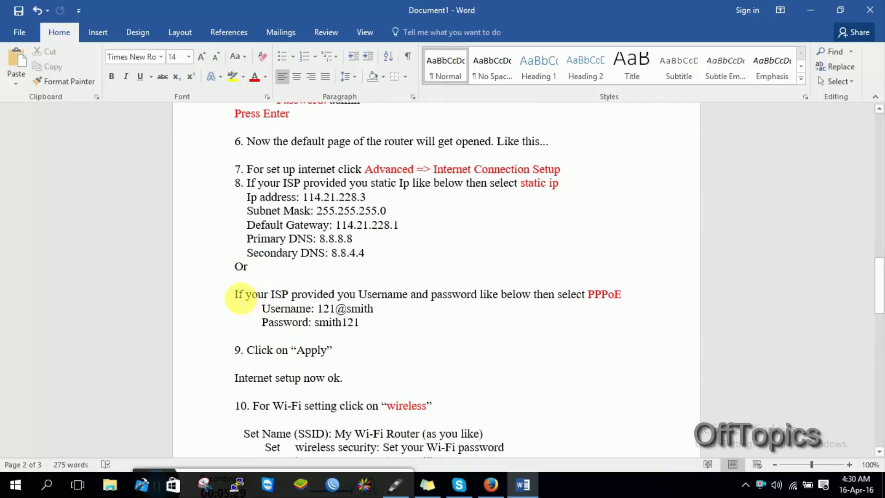
left_click_drag(244, 297, 533, 302)
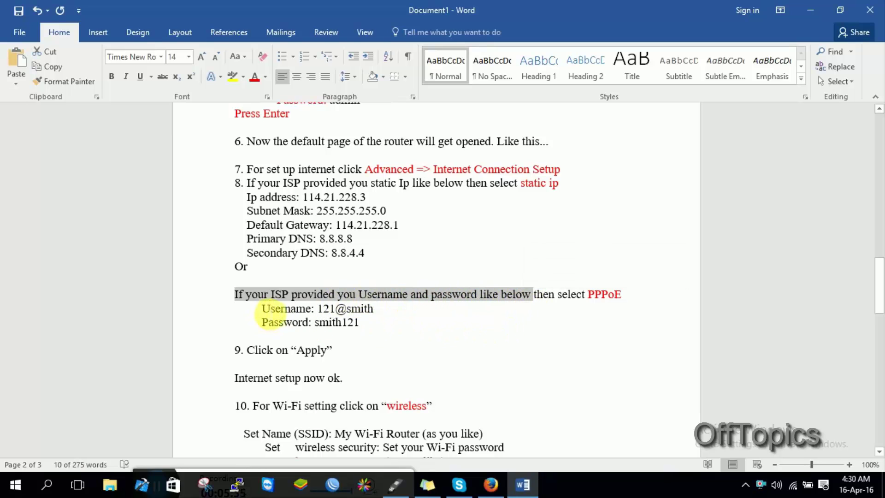
left_click_drag(262, 310, 313, 314)
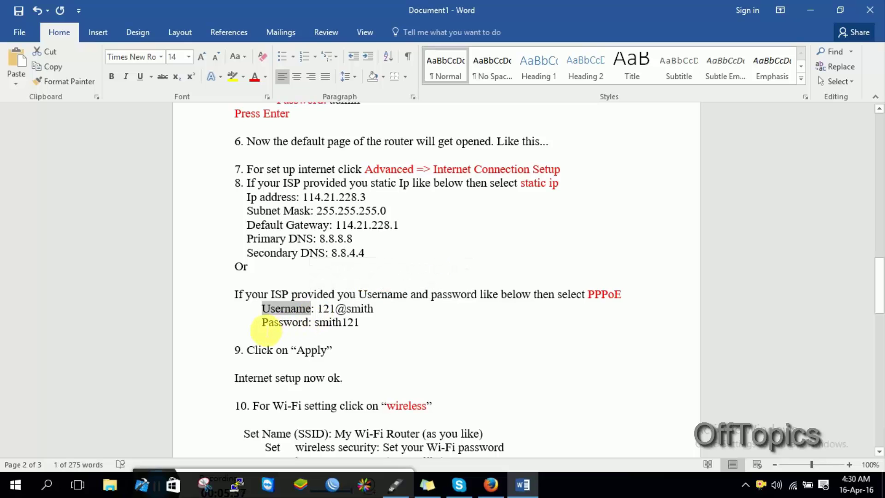
left_click_drag(262, 323, 305, 331)
left_click(389, 342)
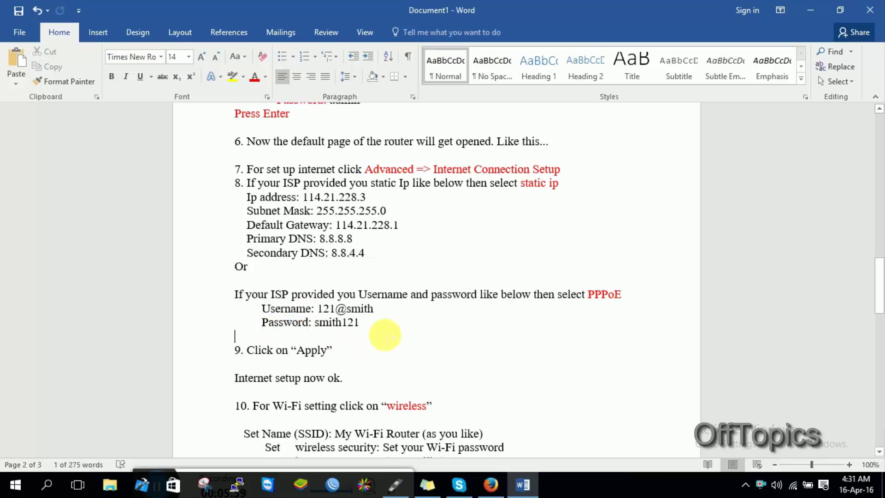
left_click_drag(570, 300, 622, 301)
left_click(646, 325)
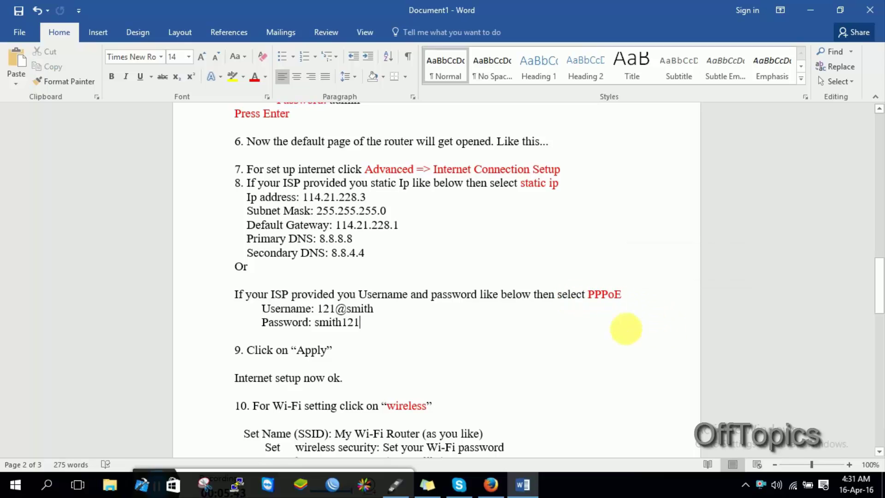
Switch to Firefox and set the Internet Connection Type to PPPoE
left_click(490, 493)
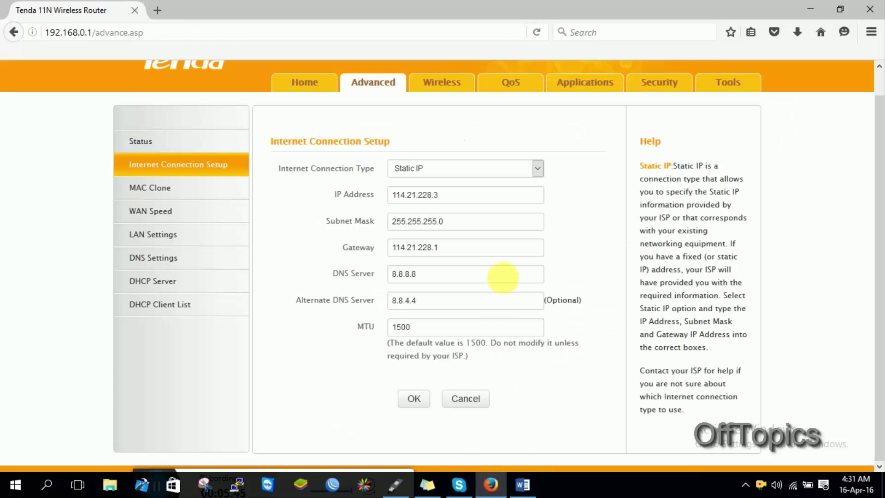
left_click(539, 171)
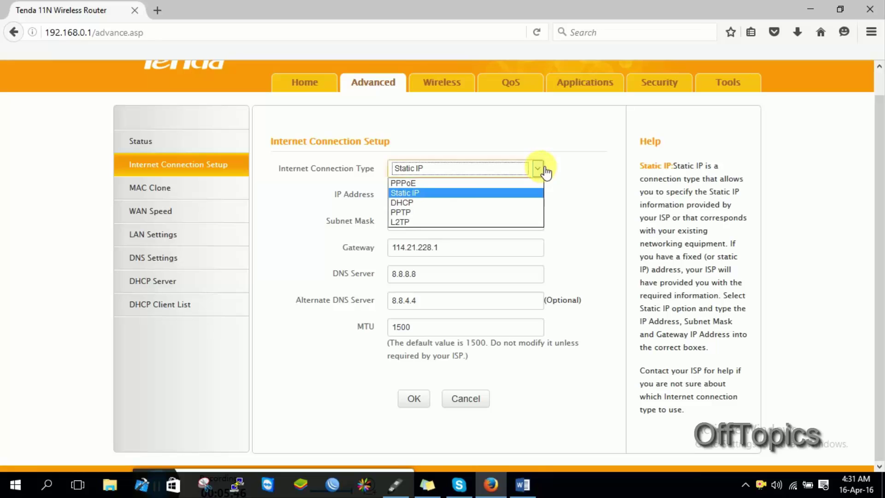
left_click(439, 183)
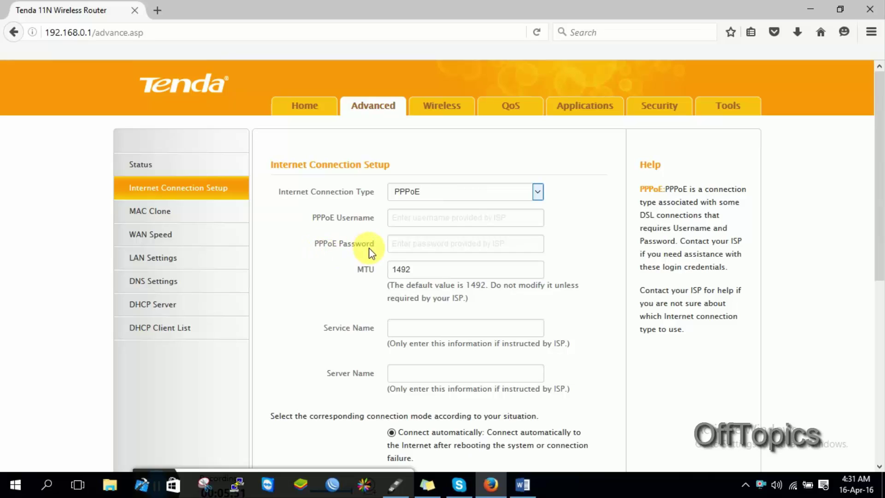
Fill in the router's PPPoE Username with the ISP username copied from the Word notes
left_click(522, 485)
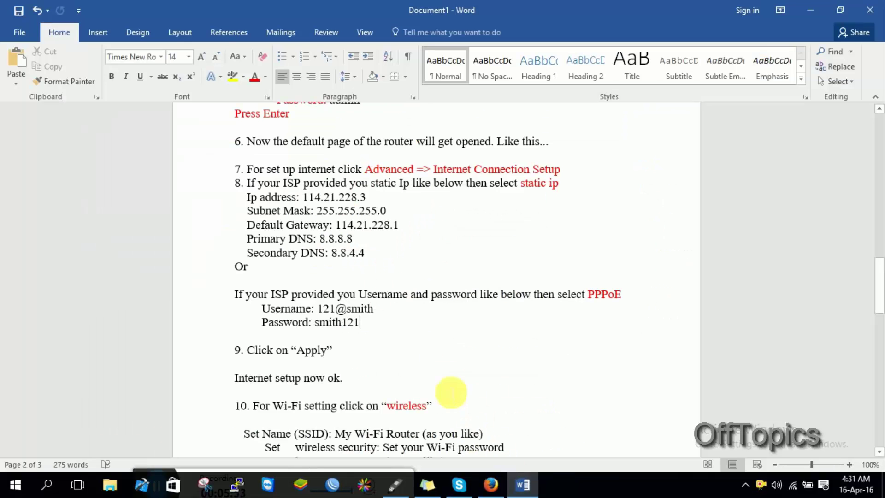
left_click_drag(317, 310, 371, 312)
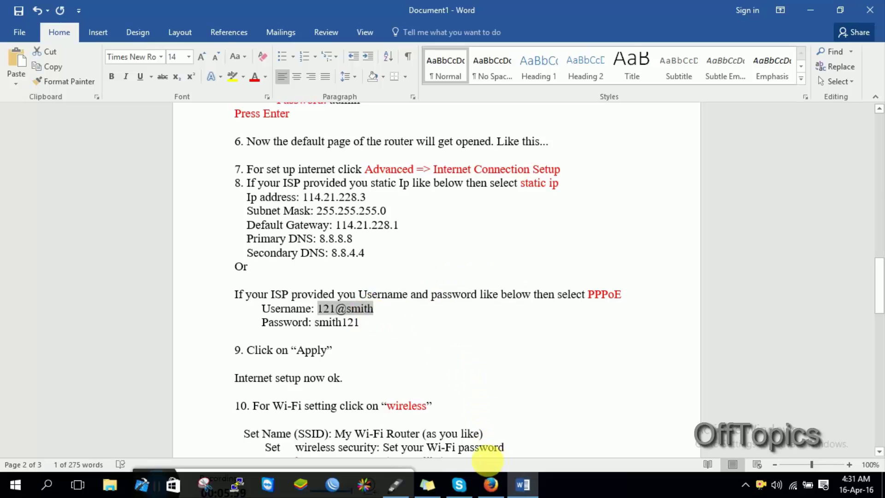
left_click(492, 485)
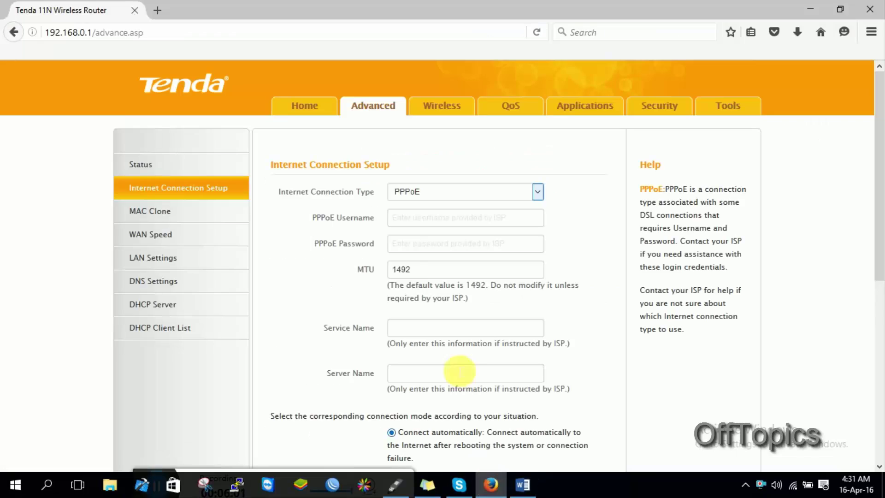
left_click(421, 220)
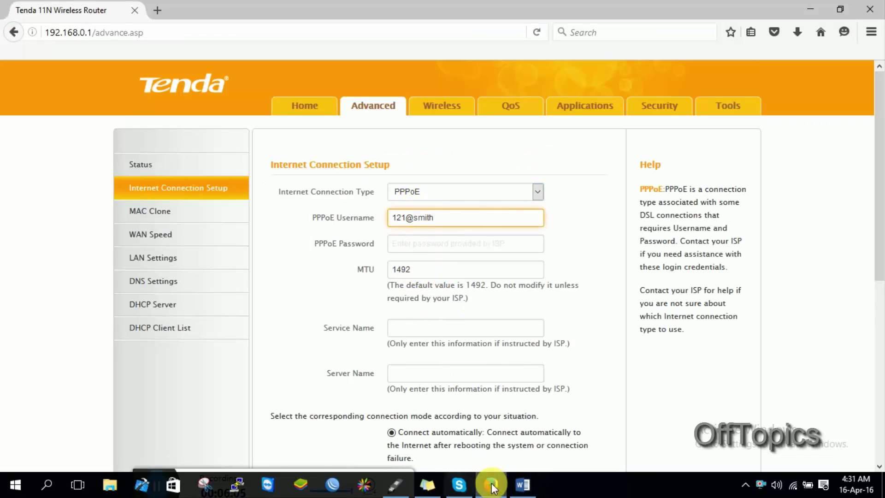
Fill in the router's PPPoE Password with the ISP password copied from the PPPoE entries in the Word notes
left_click(521, 483)
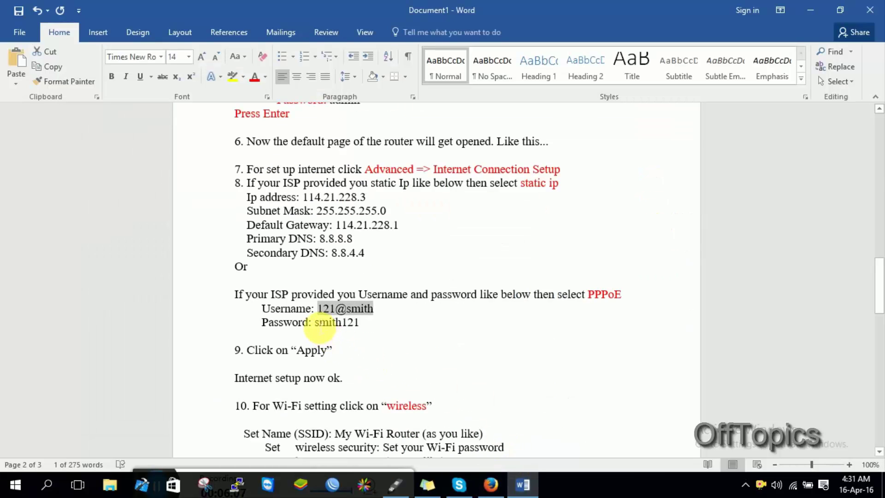
left_click_drag(315, 323, 358, 323)
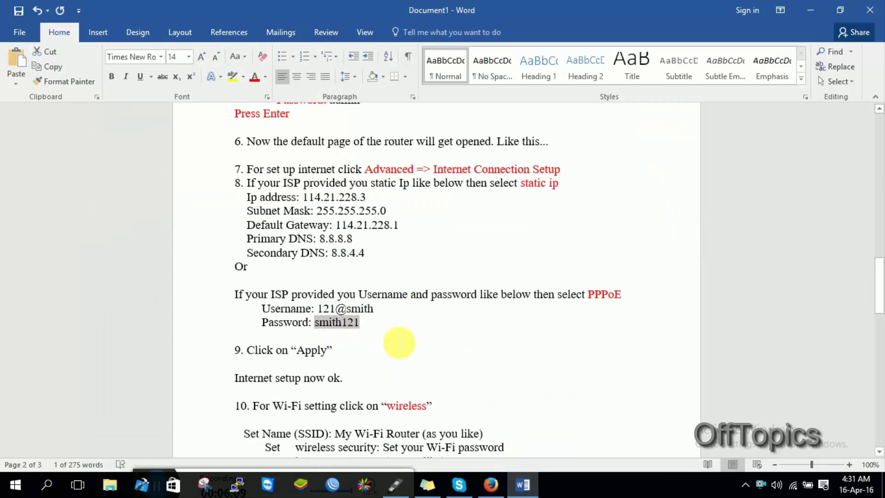
left_click(523, 485)
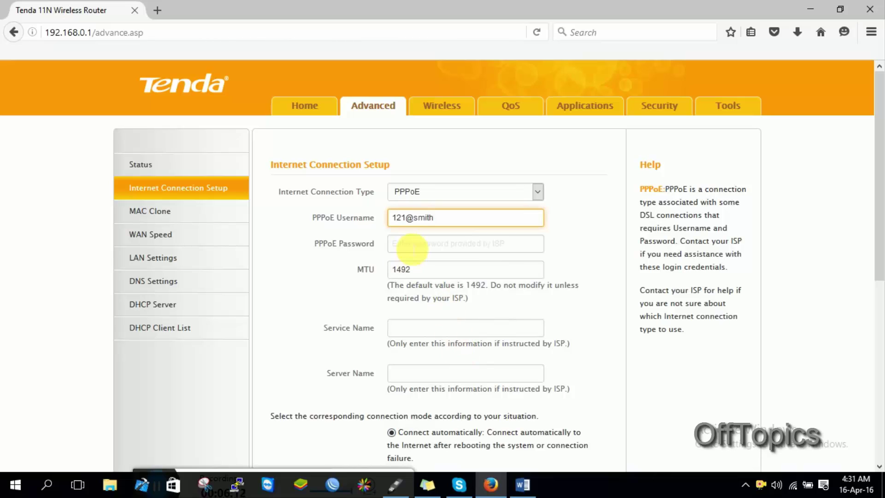
left_click(411, 244)
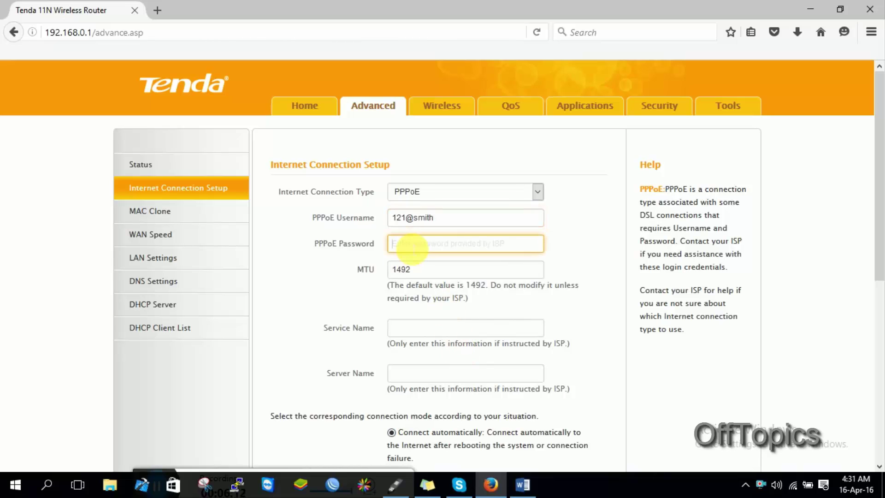
left_click(566, 265)
Save the PPPoE settings without letting Firefox remember the login, and reopen Internet Connection Setup to check the stored entries
scroll(567, 270, "down", 7)
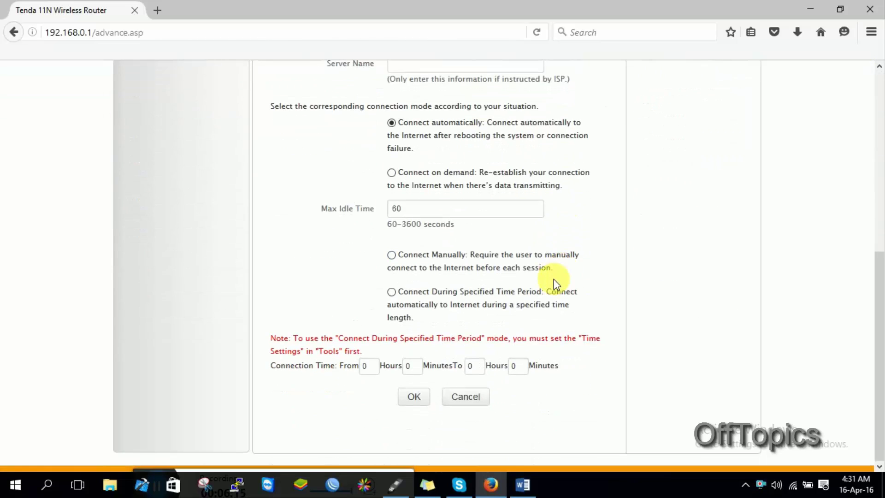
left_click(417, 396)
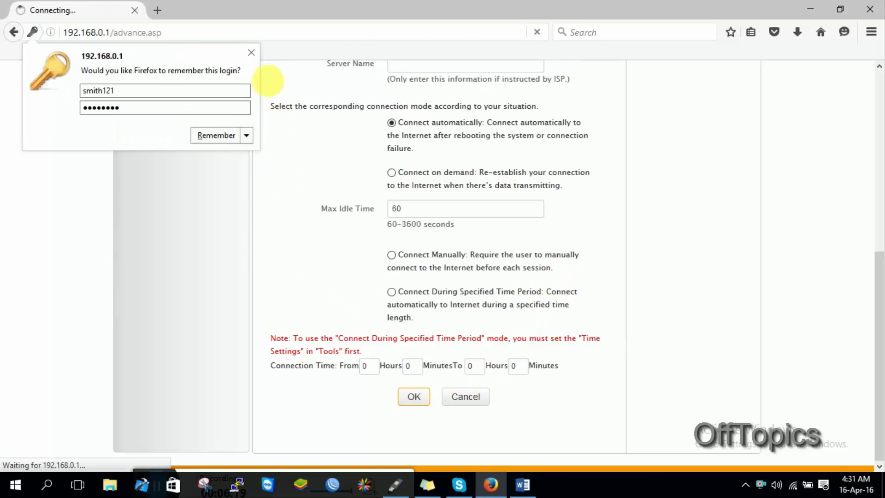
left_click(252, 52)
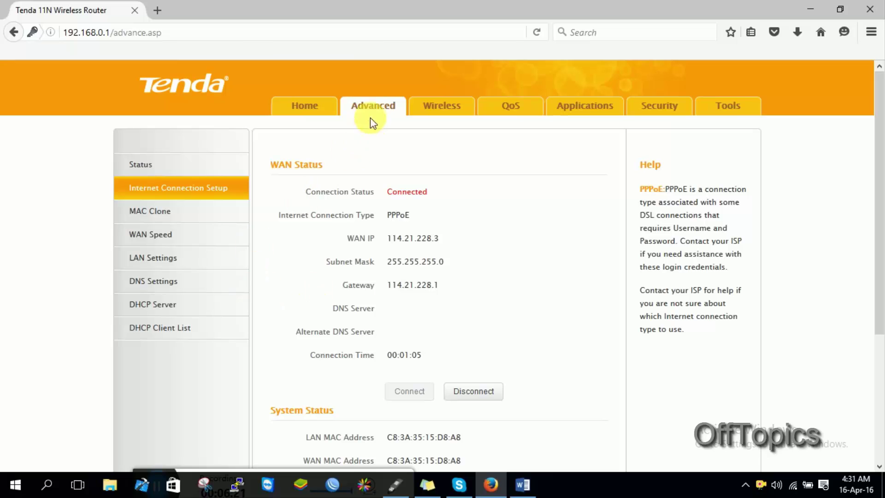
left_click(182, 193)
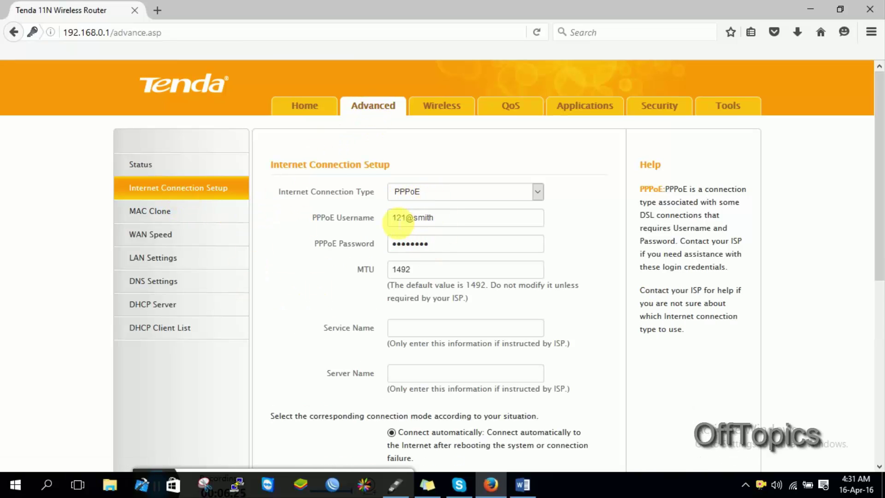
scroll(336, 326, "down", 6)
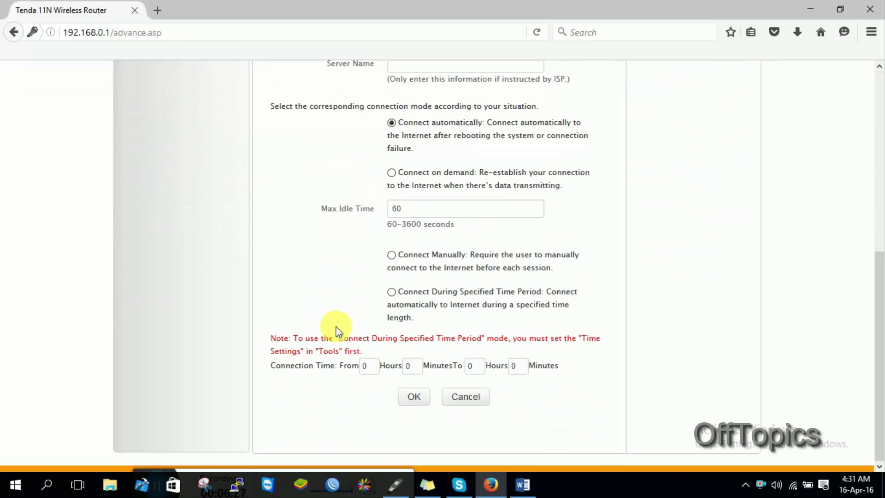
Switch to the Word notes and review the end of the internet setup and instruction 10 on the Wi-Fi settings
left_click(523, 485)
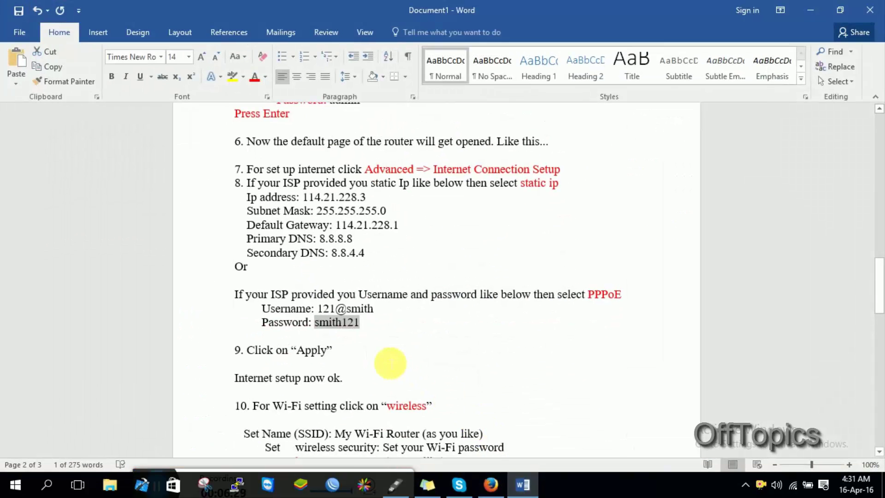
scroll(322, 343, "down", 1)
left_click_drag(236, 348, 349, 352)
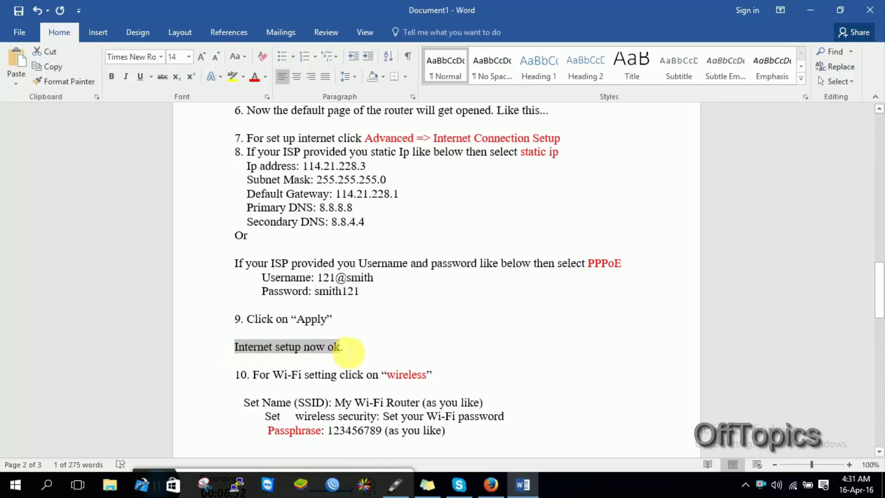
left_click(367, 346)
scroll(367, 346, "down", 1)
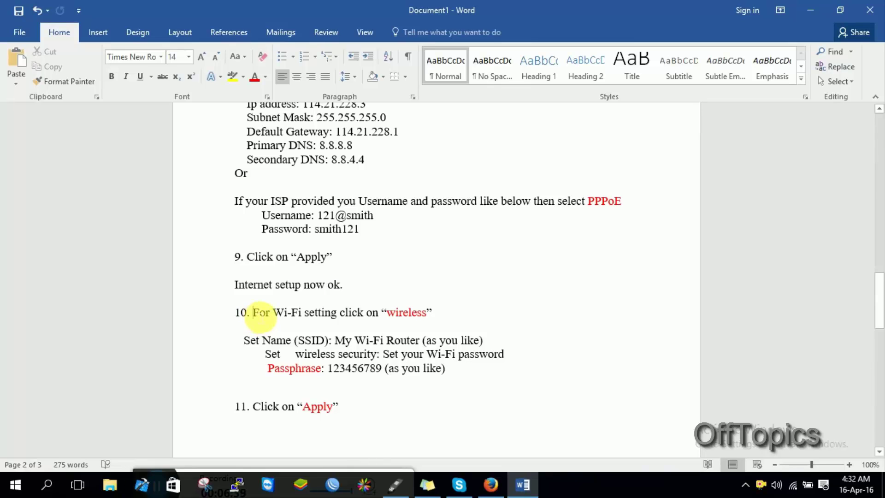
left_click_drag(256, 314, 460, 312)
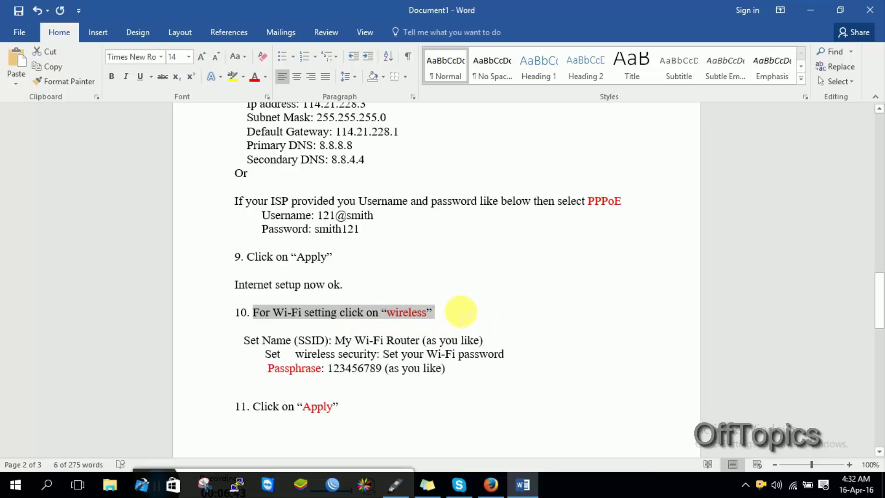
left_click(462, 312)
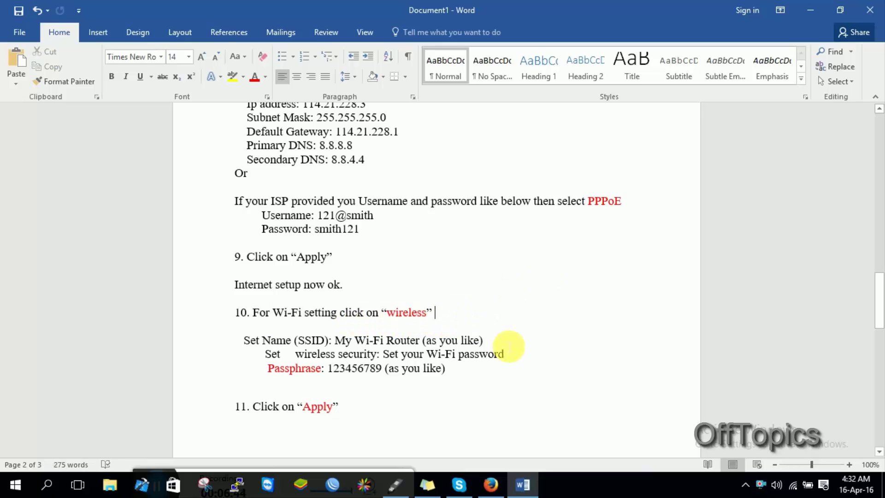
Switch to Firefox and open the router's Wireless Basic Settings, locating the Primary SSID field
left_click(493, 485)
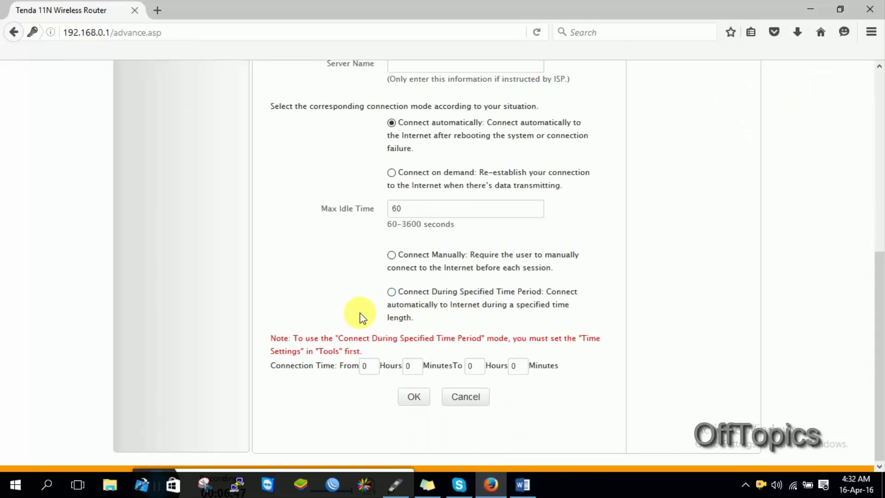
scroll(361, 319, "up", 7)
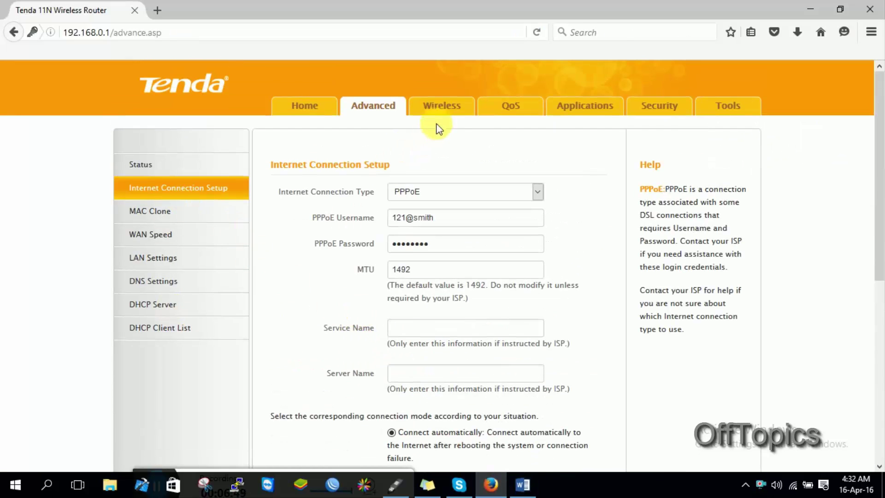
left_click(443, 111)
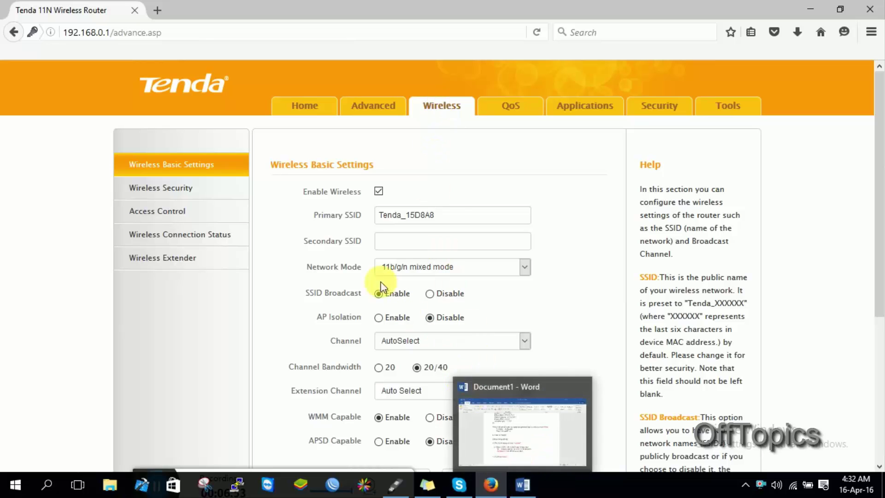
left_click_drag(343, 216, 366, 216)
left_click(364, 226)
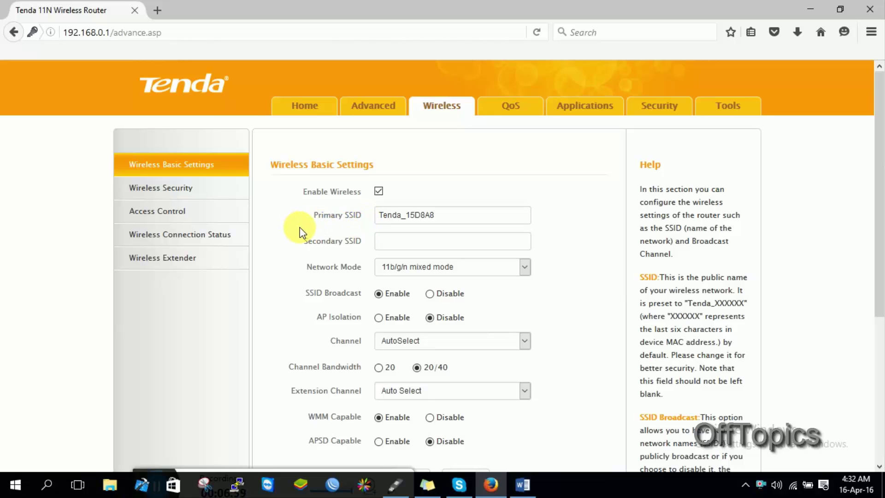
Replace the Primary SSID with "My Wi-Fi Router", copied from instruction 10 in the Word notes
left_click(522, 485)
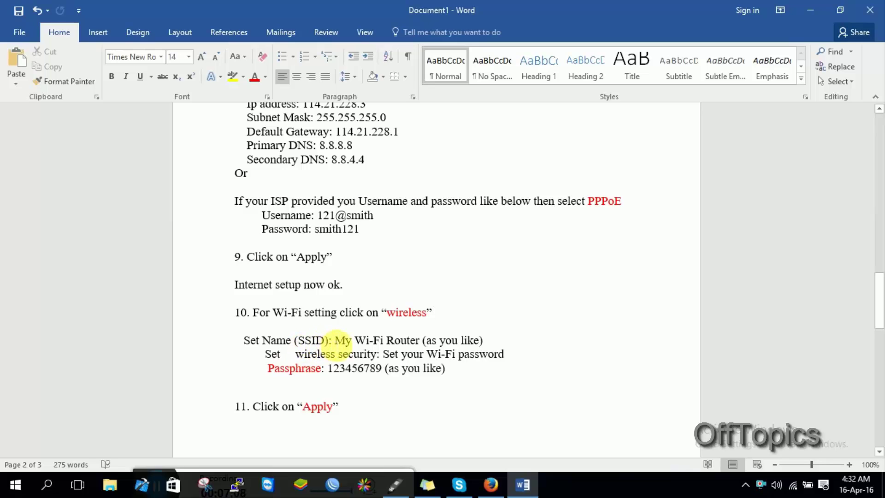
left_click_drag(345, 341, 415, 342)
key("ctrl+c")
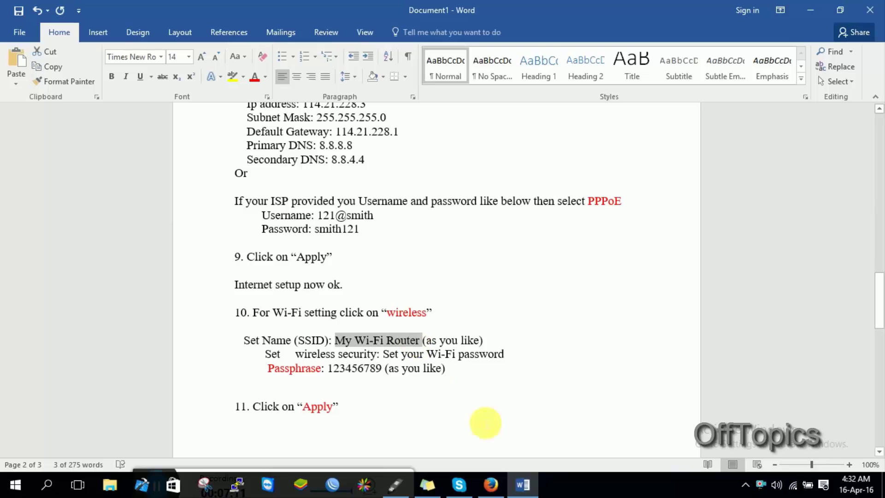
left_click(494, 490)
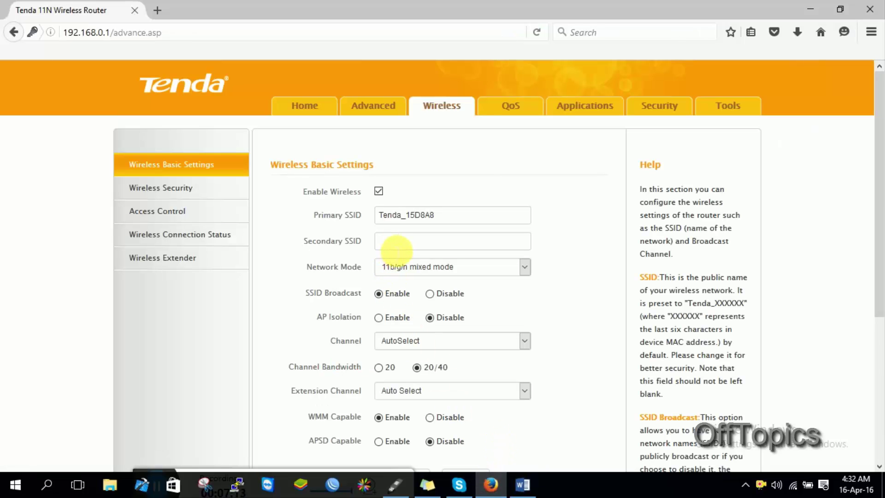
left_click_drag(458, 216, 380, 222)
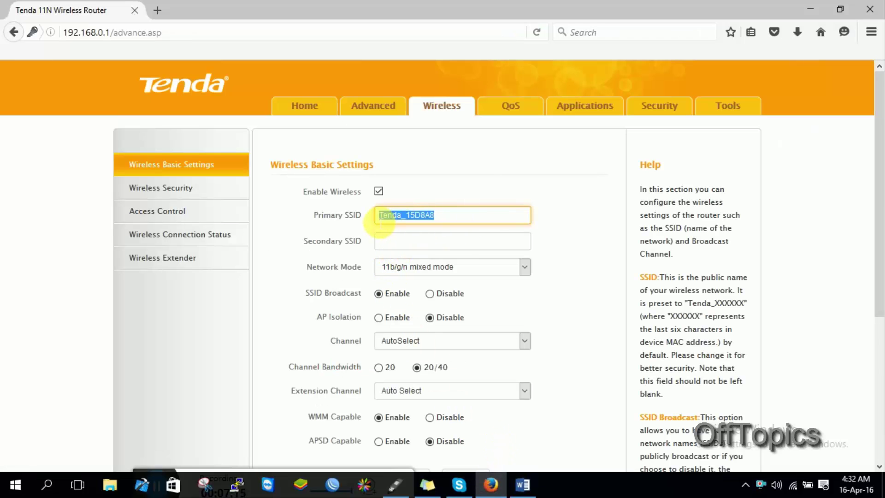
key("ctrl+v")
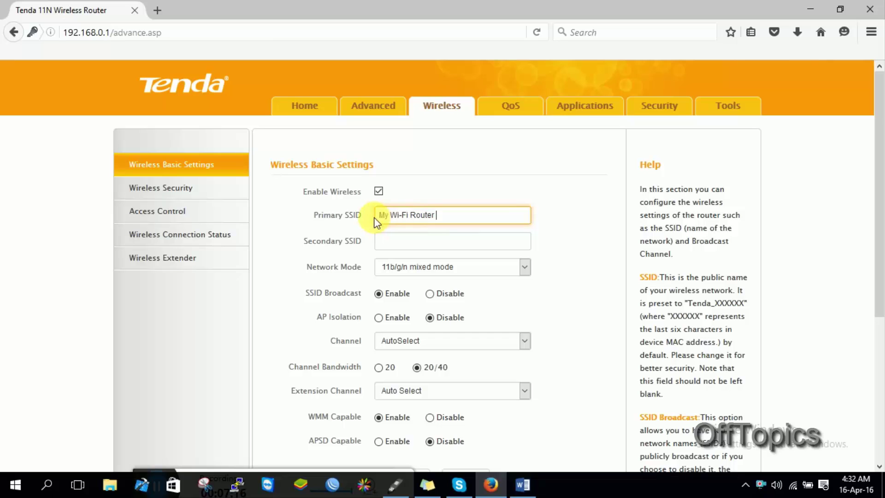
left_click(555, 305)
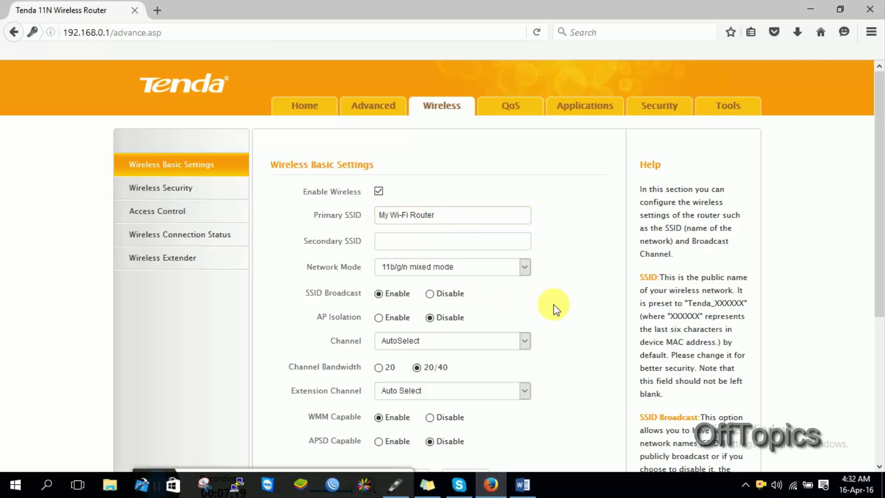
Save the wireless basic settings, accept the network name change, and check the Primary SSID
scroll(555, 304, "down", 5)
left_click(411, 267)
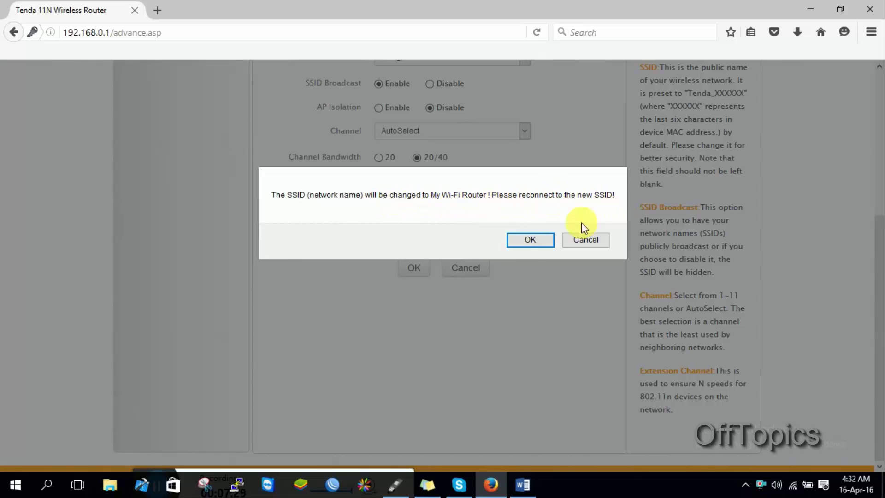
left_click(531, 241)
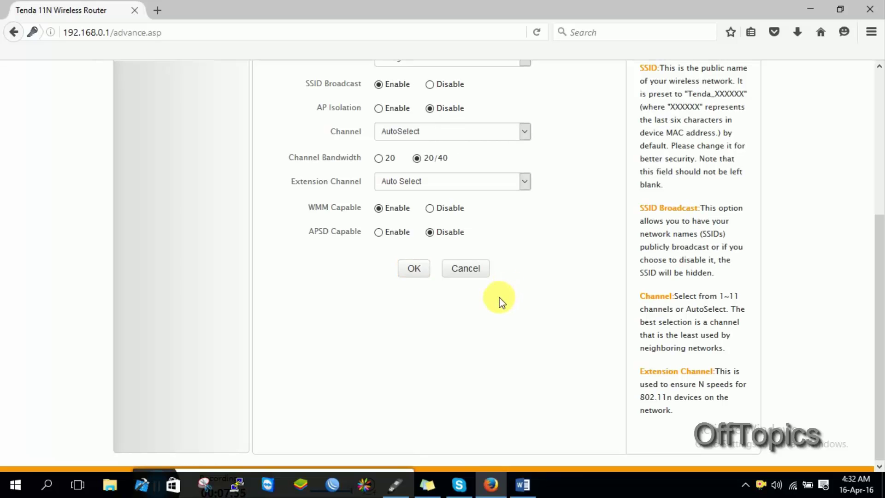
scroll(500, 298, "up", 5)
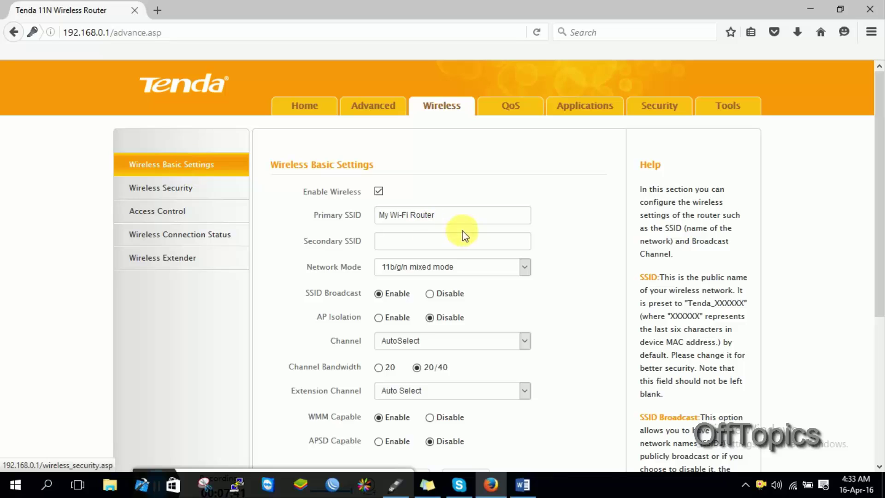
left_click(444, 221)
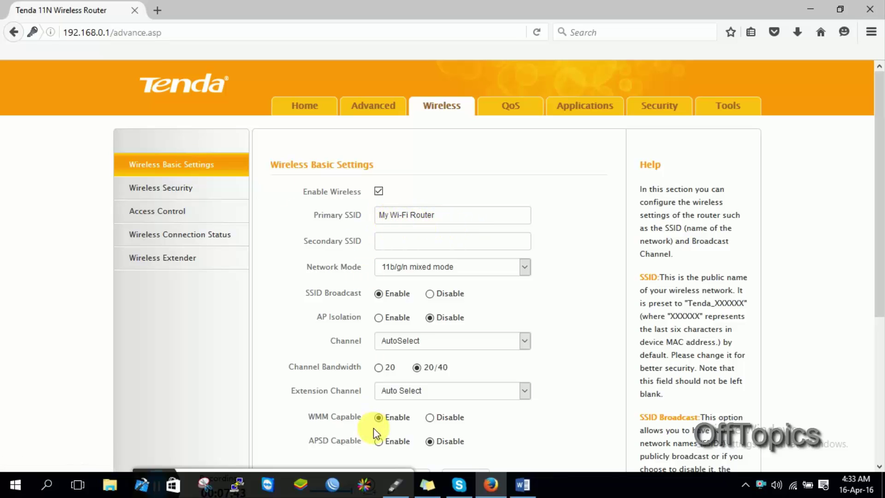
Check the wireless security instruction in the Word notes and open the router's Wireless Security page in Firefox
left_click(521, 488)
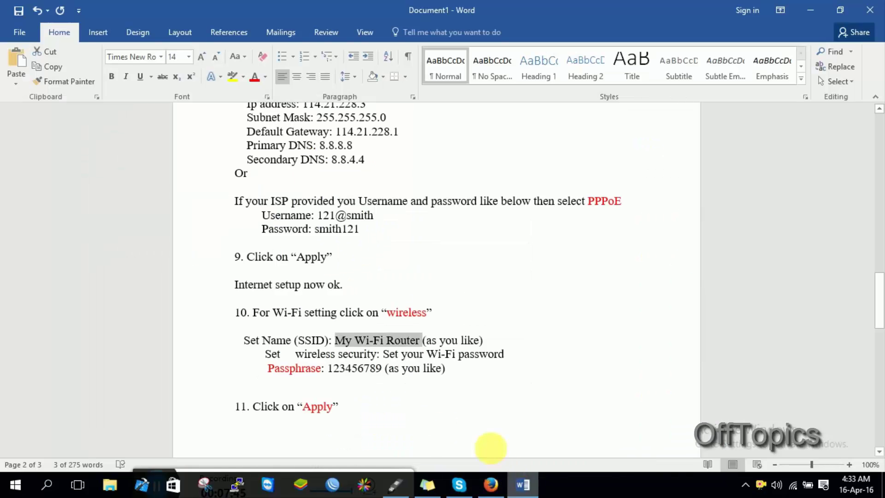
scroll(348, 351, "down", 1)
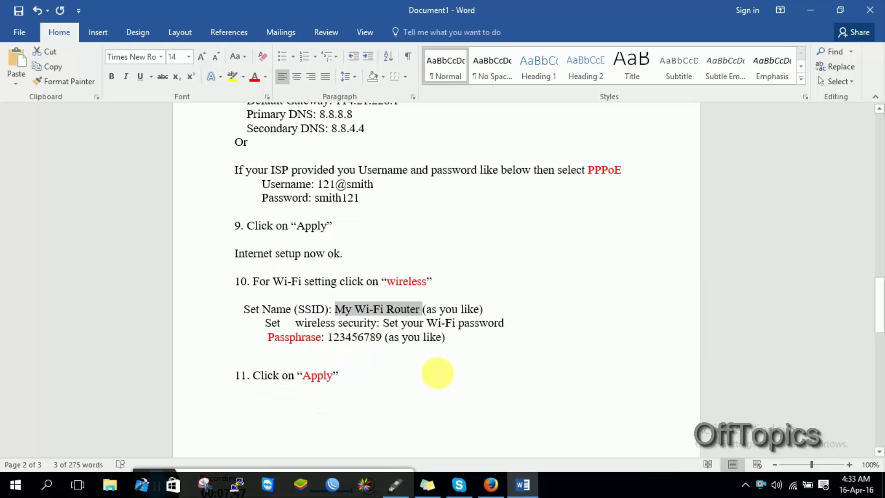
left_click(491, 484)
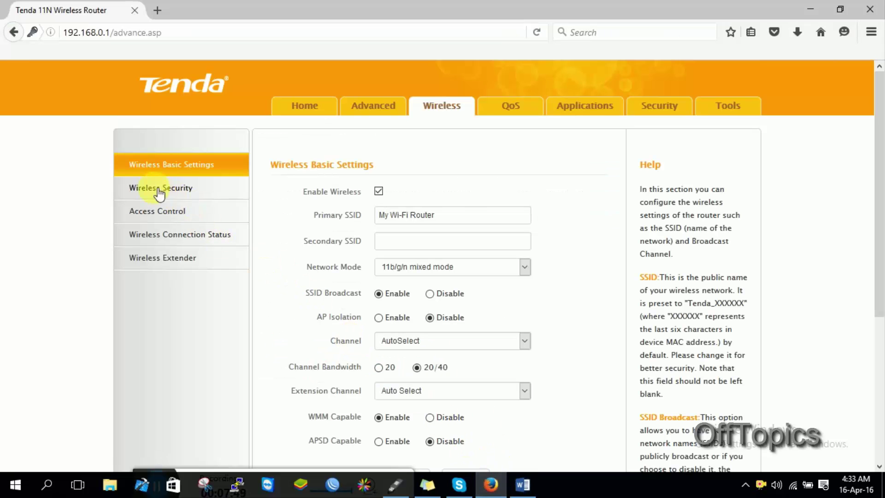
left_click(184, 193)
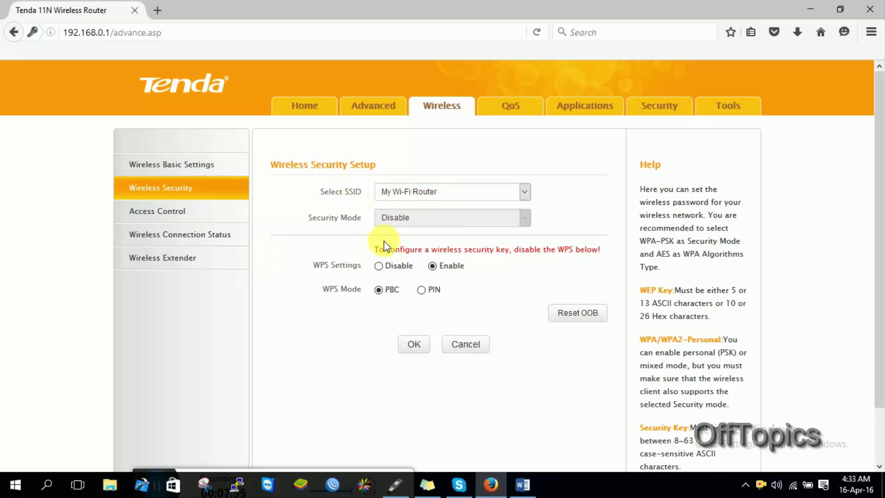
Read the note about configuring a wireless security key and set WPS Settings to Disable for My Wi-Fi Router
left_click_drag(372, 252, 593, 254)
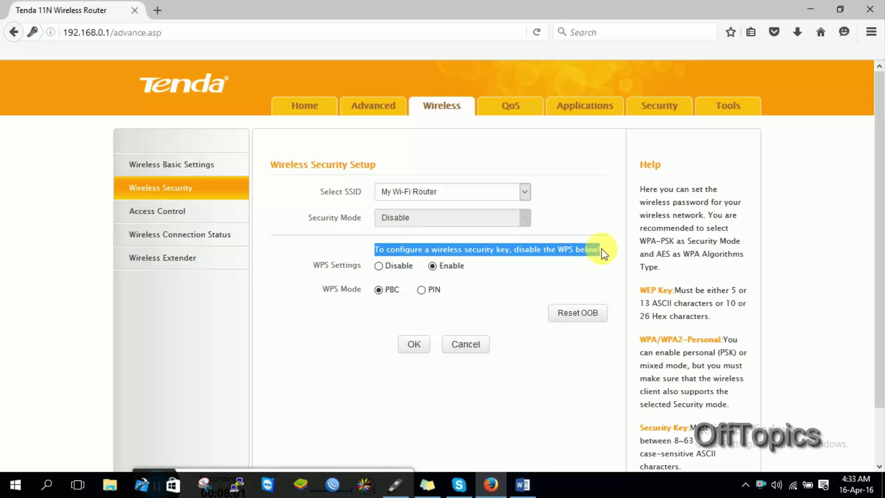
left_click(602, 249)
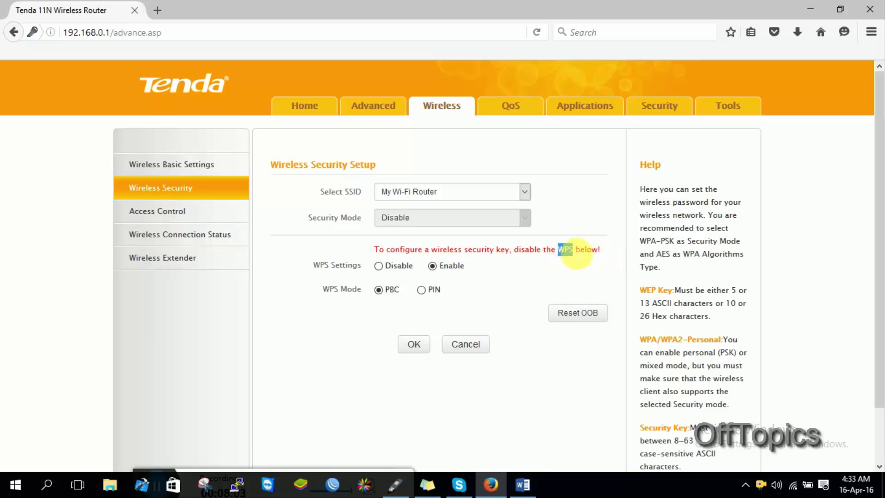
left_click(412, 268)
left_click(379, 266)
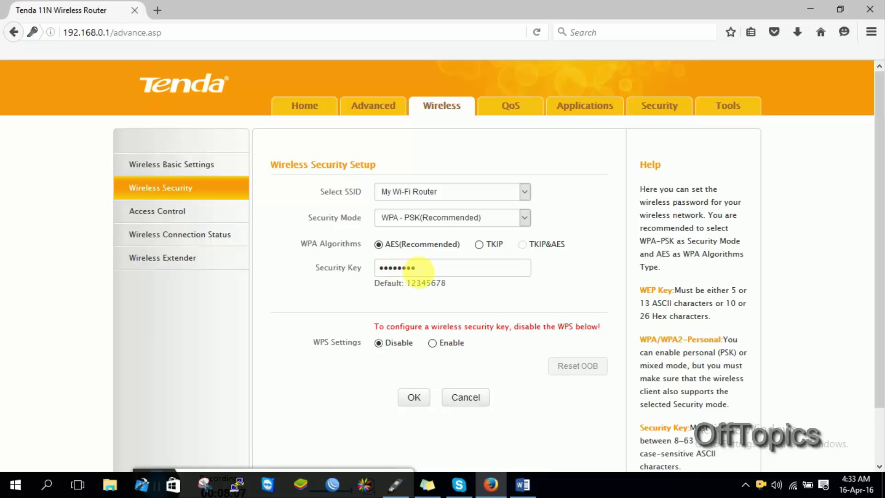
Replace the Security Key for My Wi-Fi Router with the passphrase copied from the Word notes, save it, and accept the key change
left_click(420, 269)
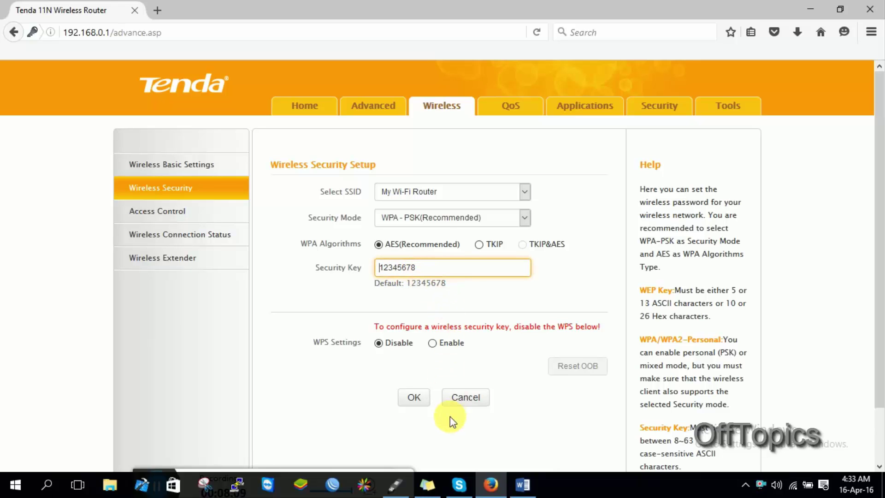
left_click(522, 484)
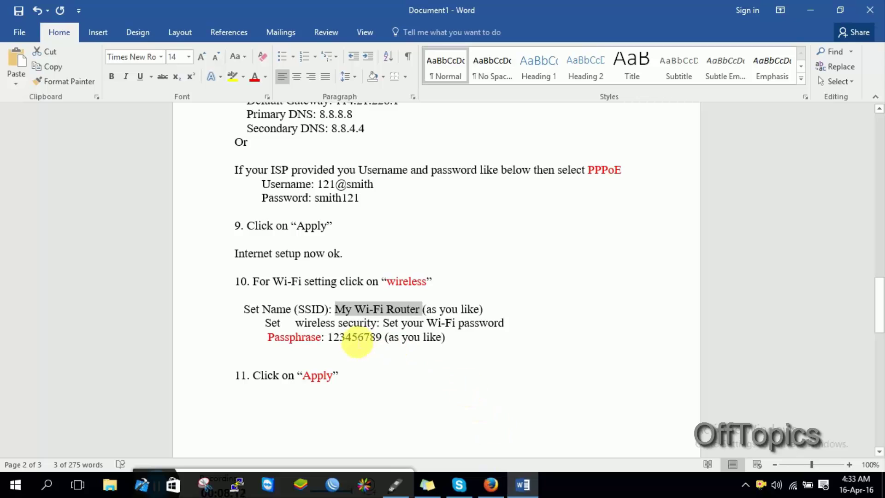
left_click_drag(329, 338, 381, 339)
key("ctrl+c")
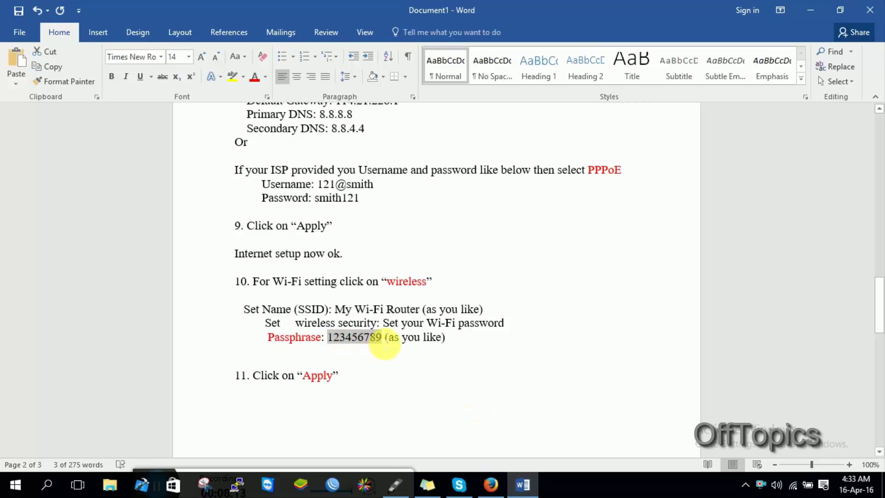
left_click(490, 484)
left_click(435, 270)
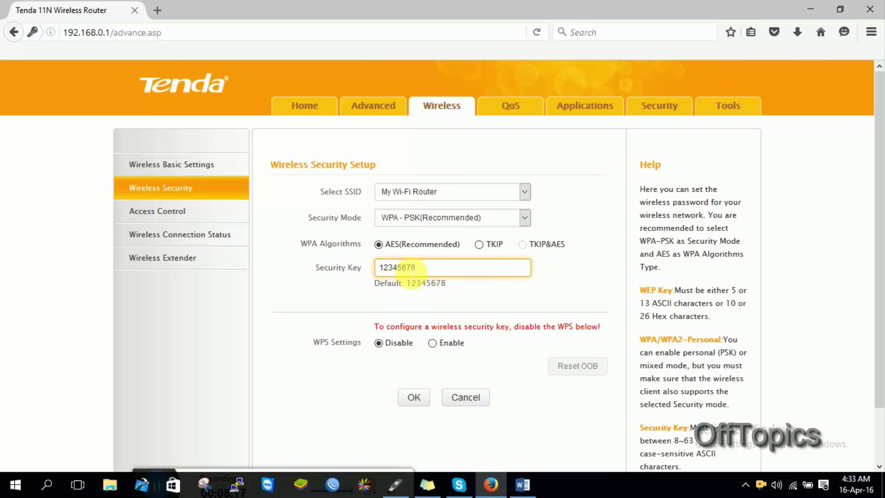
key("ctrl+a")
key("ctrl+v")
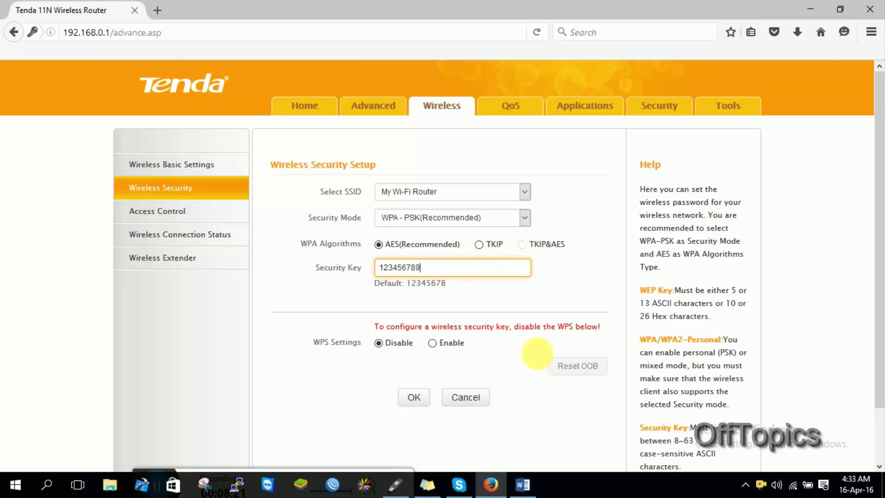
left_click(416, 400)
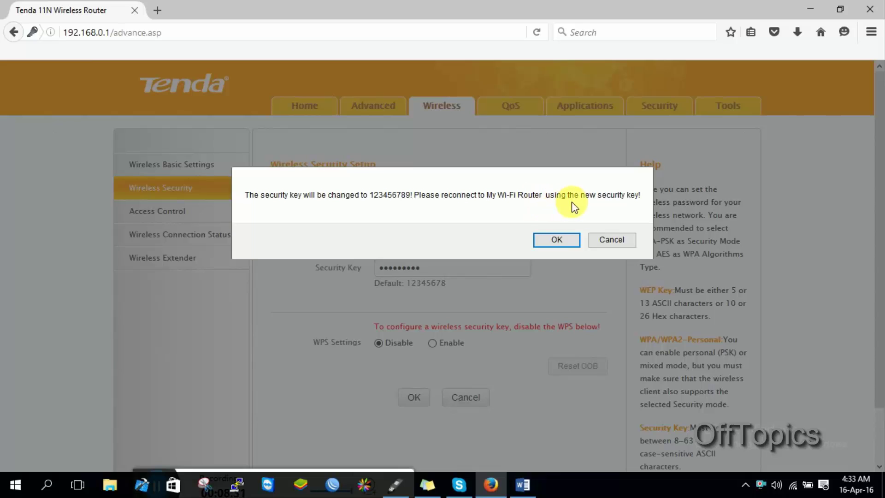
left_click(557, 241)
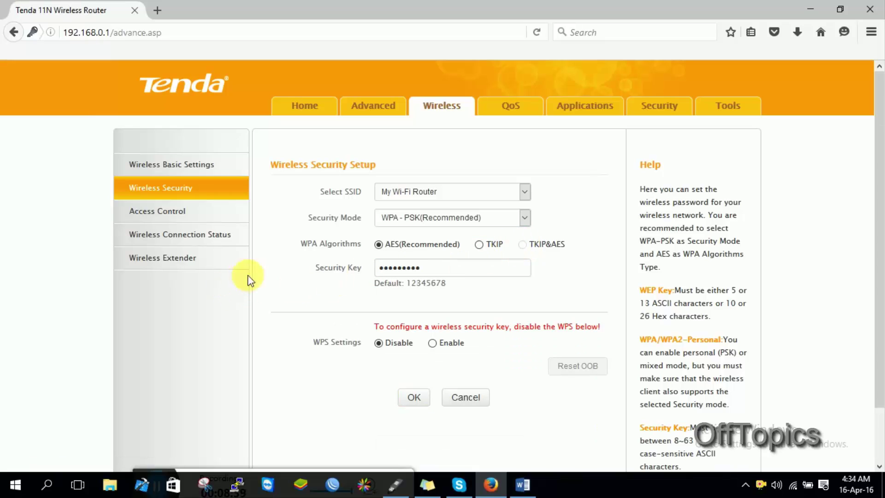
Review the router's Internet Connection Setup, Wireless Basic Settings and Wireless Security pages in Firefox
left_click(384, 113)
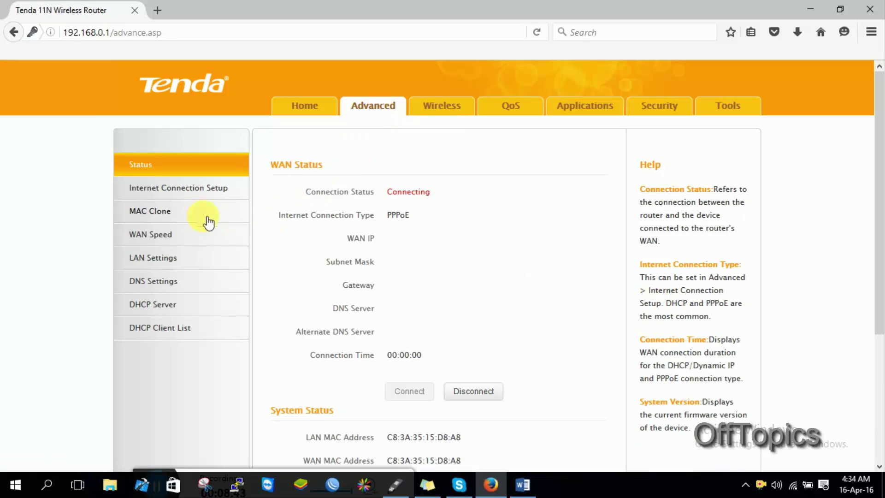
left_click(210, 193)
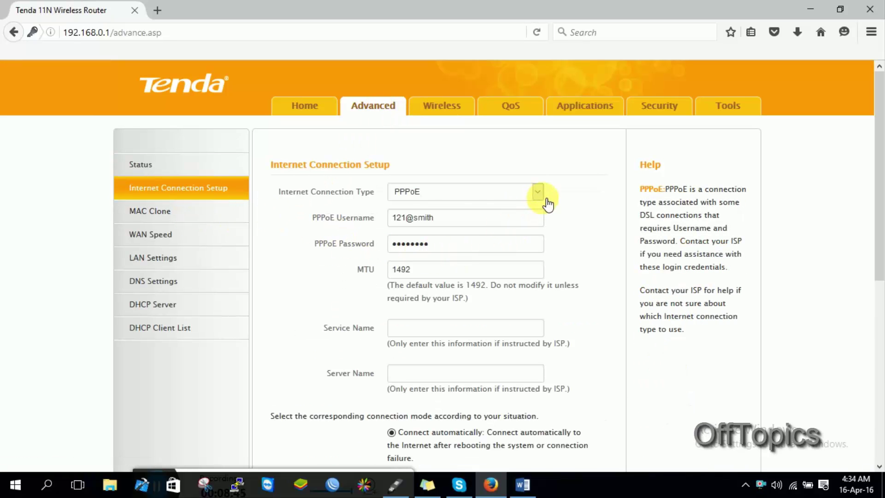
left_click(438, 104)
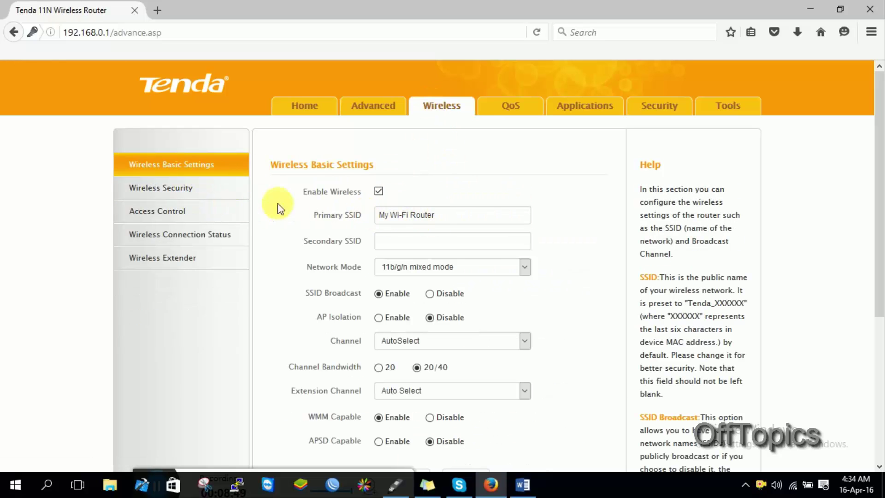
left_click(206, 190)
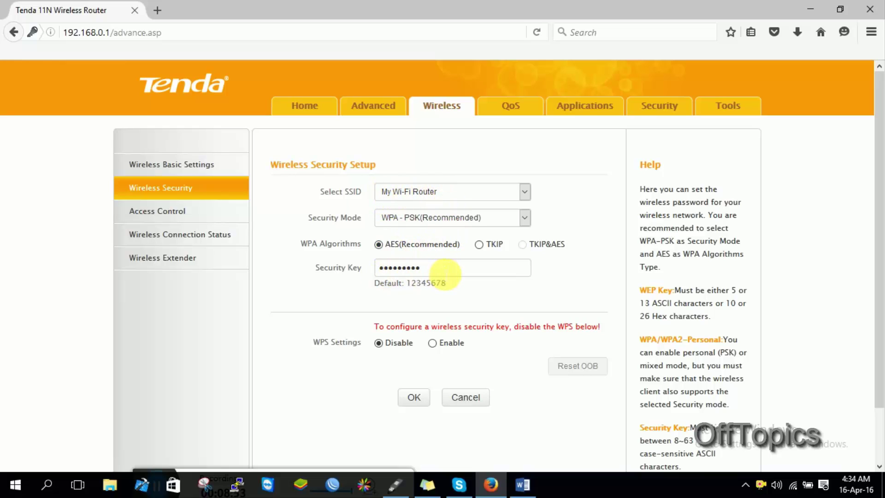
left_click(439, 270)
left_click(499, 294)
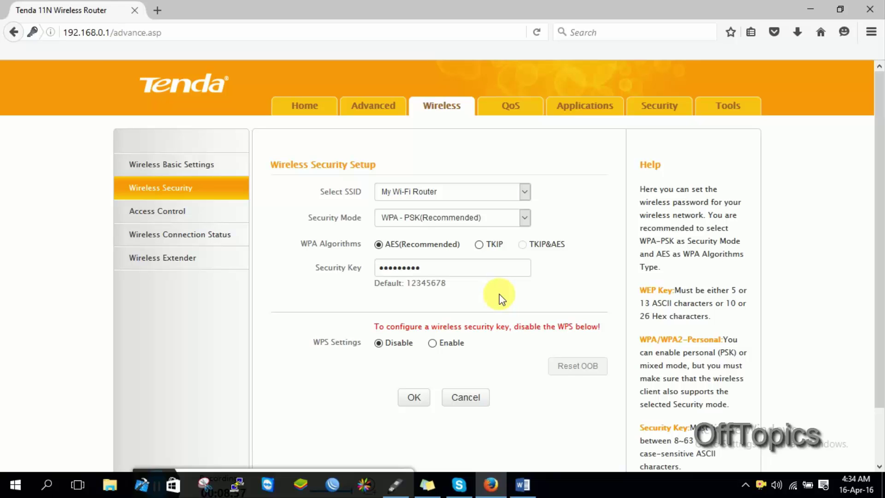
Read instruction 12 in the Word notes about connecting the Ethernet cable between the internet modem and the router's internet/WAN port
left_click(526, 490)
scroll(409, 387, "down", 4)
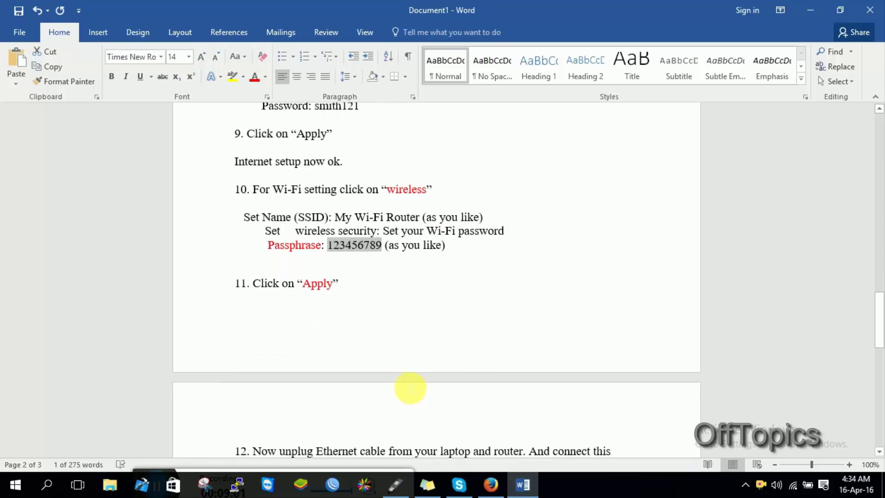
scroll(409, 388, "down", 5)
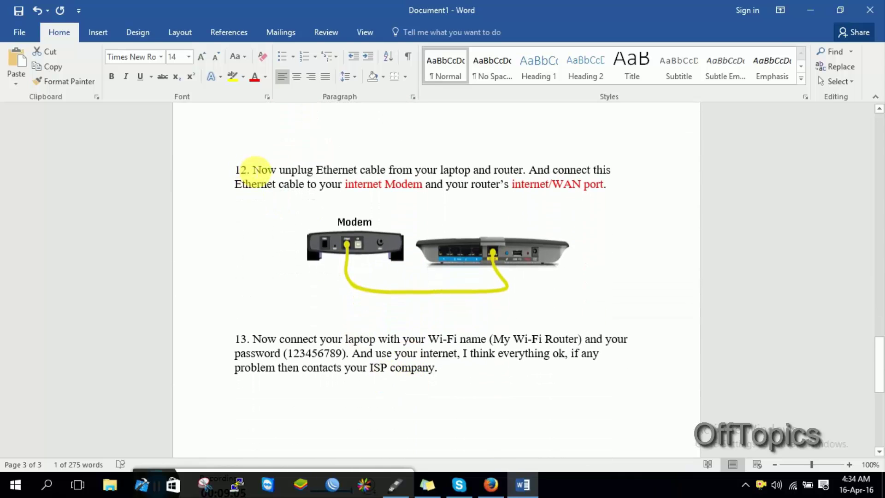
left_click_drag(262, 171, 616, 171)
left_click_drag(237, 187, 639, 208)
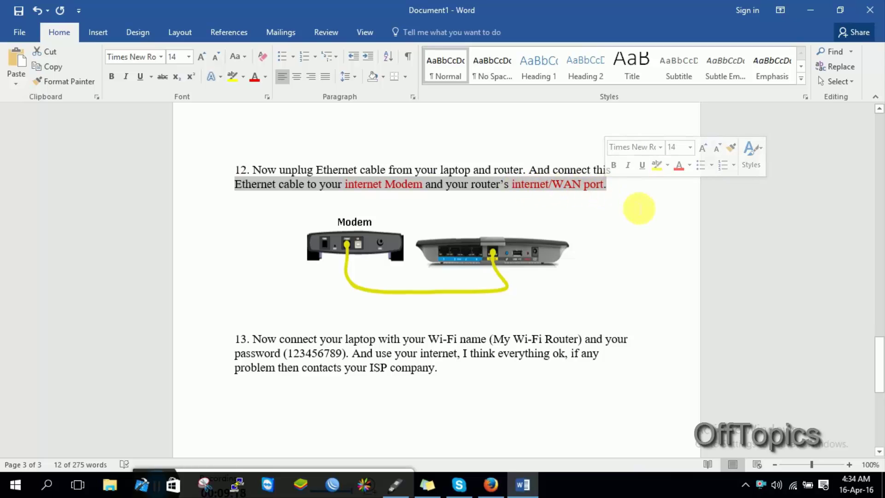
left_click(641, 209)
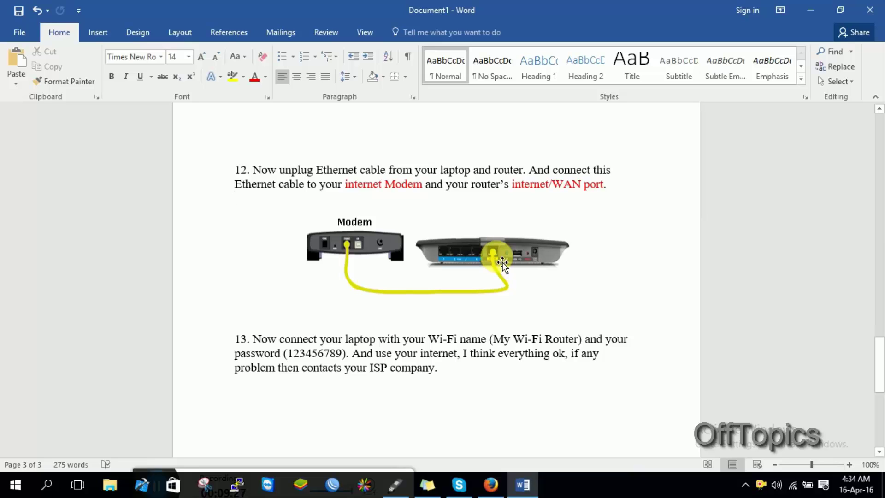
scroll(502, 264, "down", 1)
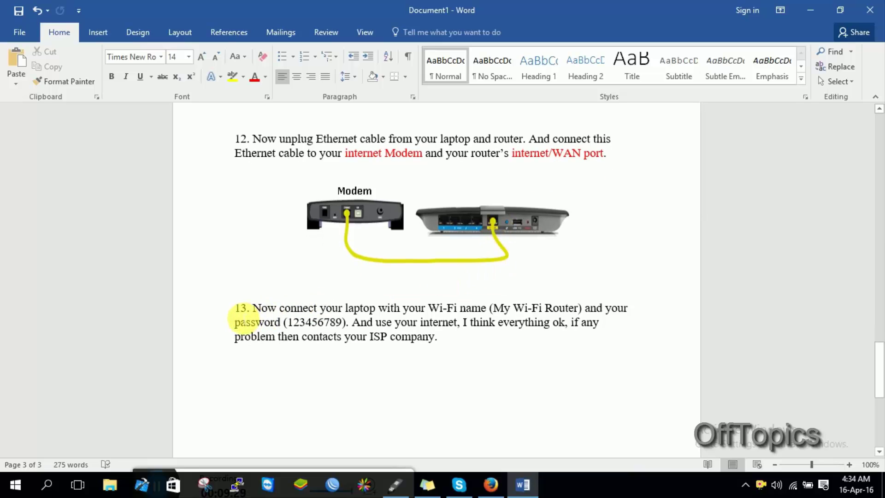